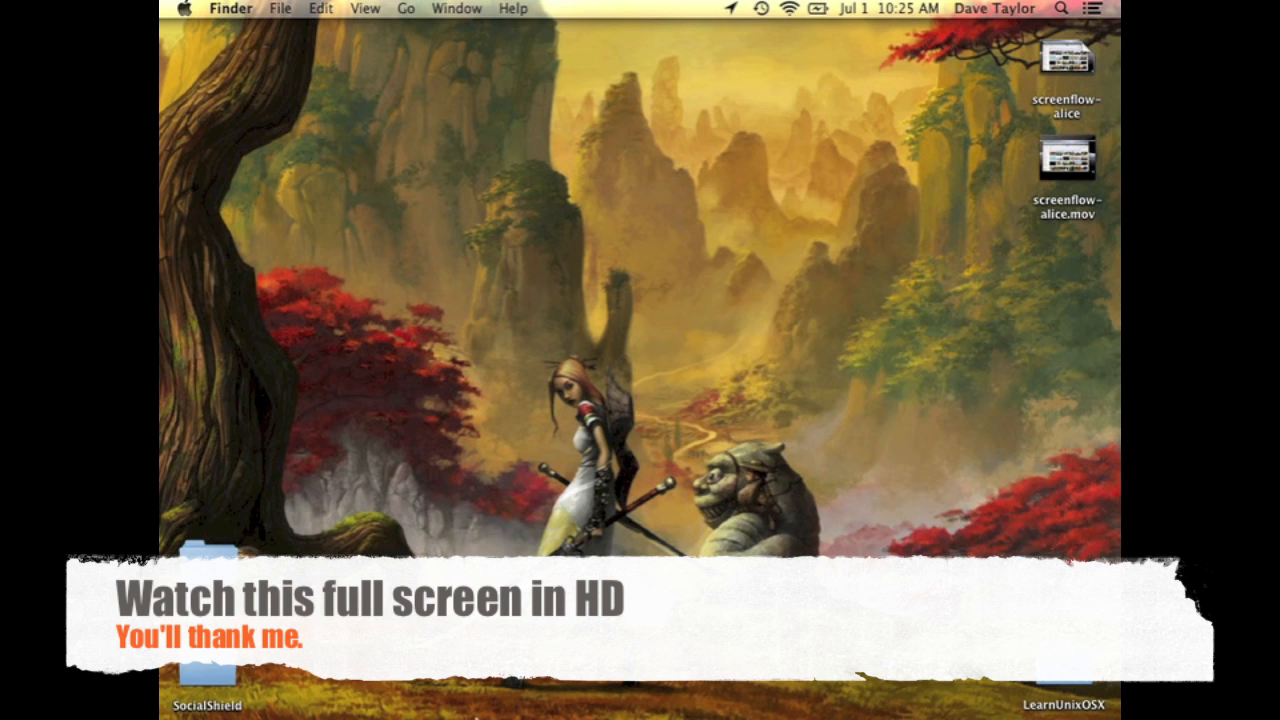
Launch ScreenFlow from the Cool Apps folder in Applications
mouse_move(474, 716)
left_click(814, 699)
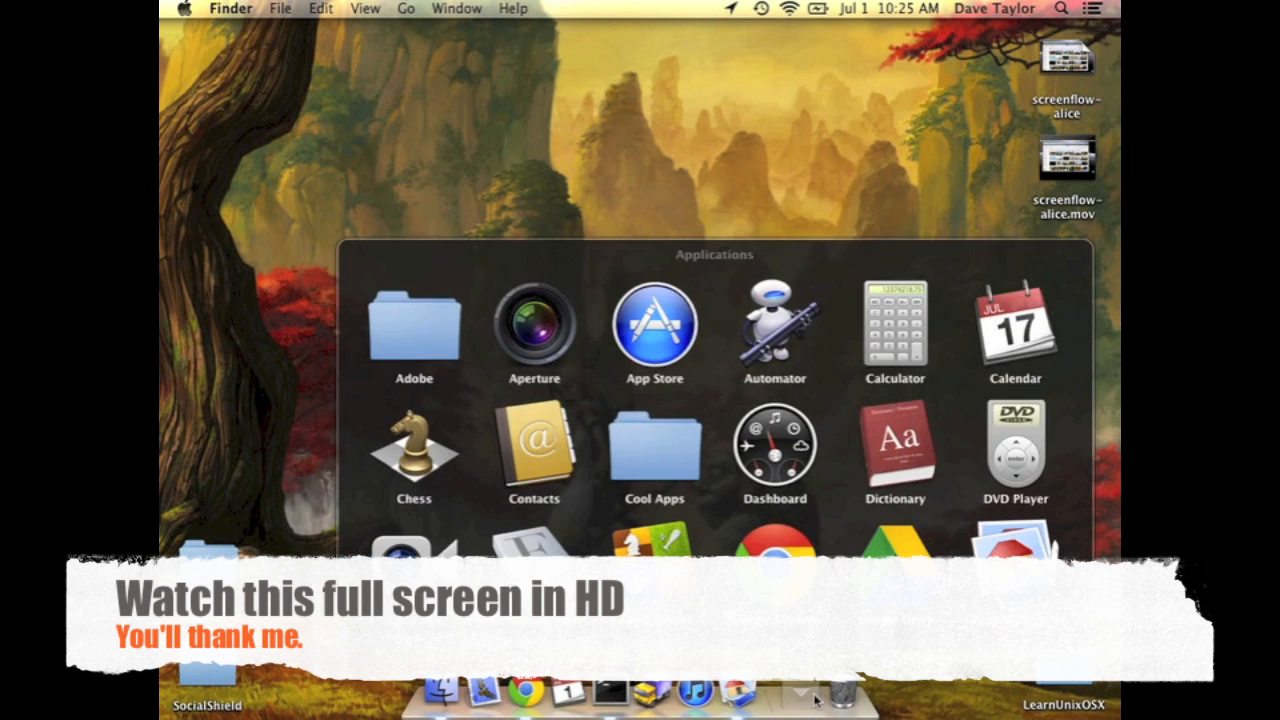
left_click(661, 441)
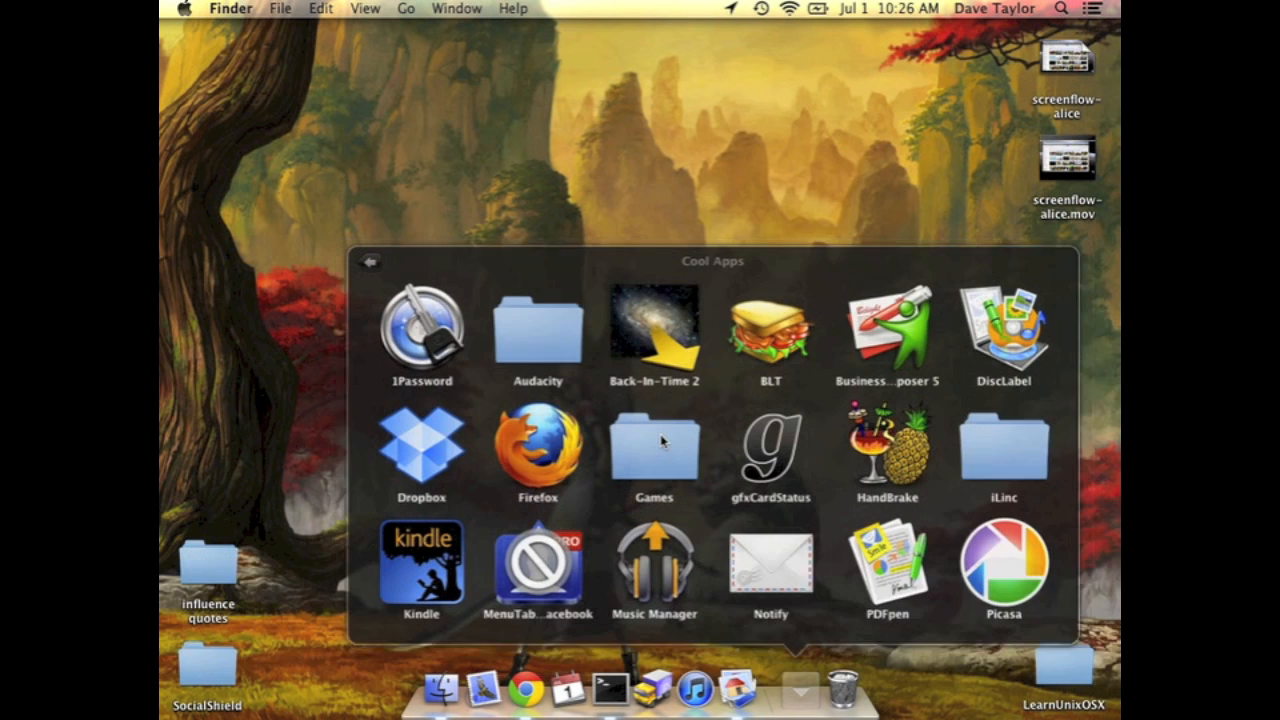
scroll(810, 480, "down", 5)
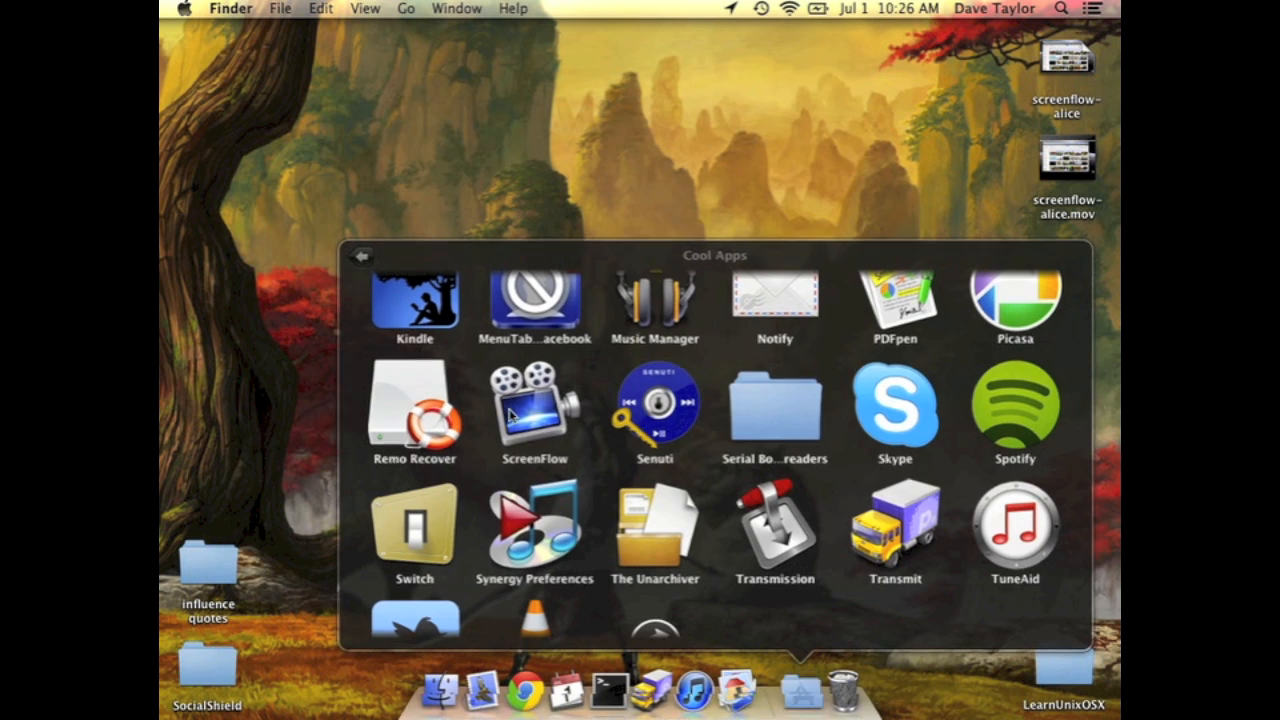
left_click(510, 415)
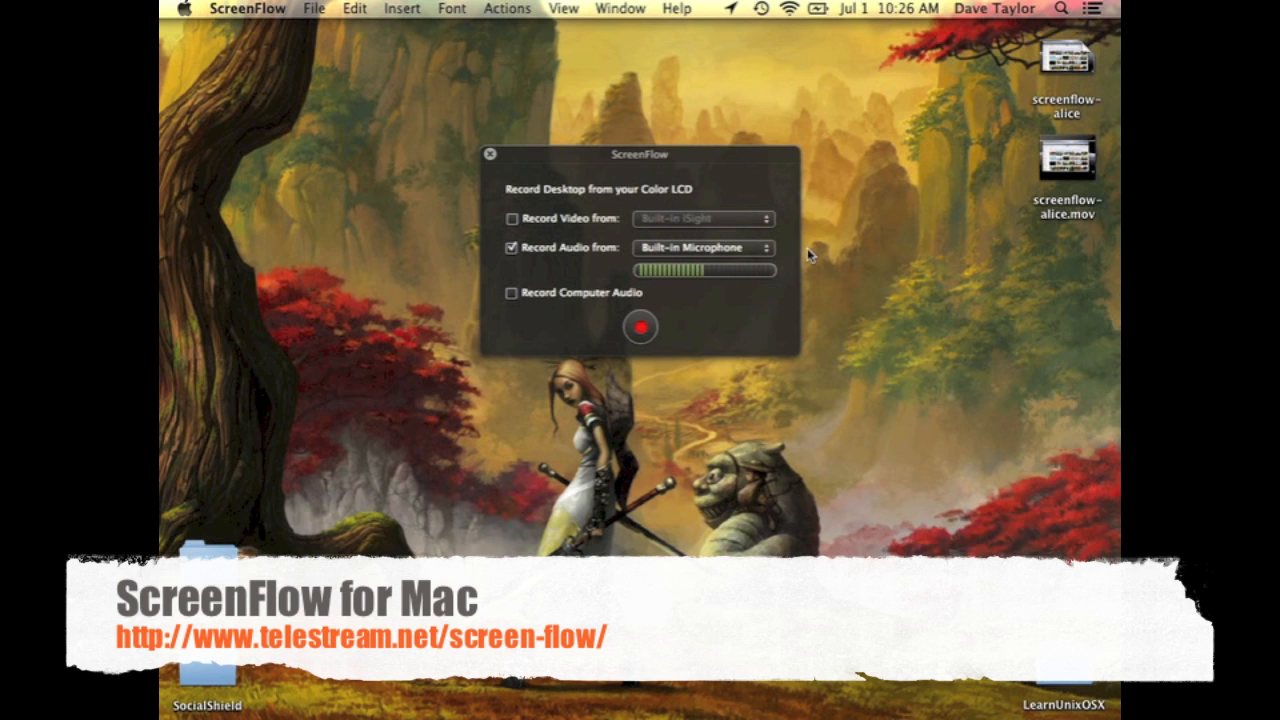
Keep Built-in Microphone as the audio source and start recording the desktop
left_click(767, 248)
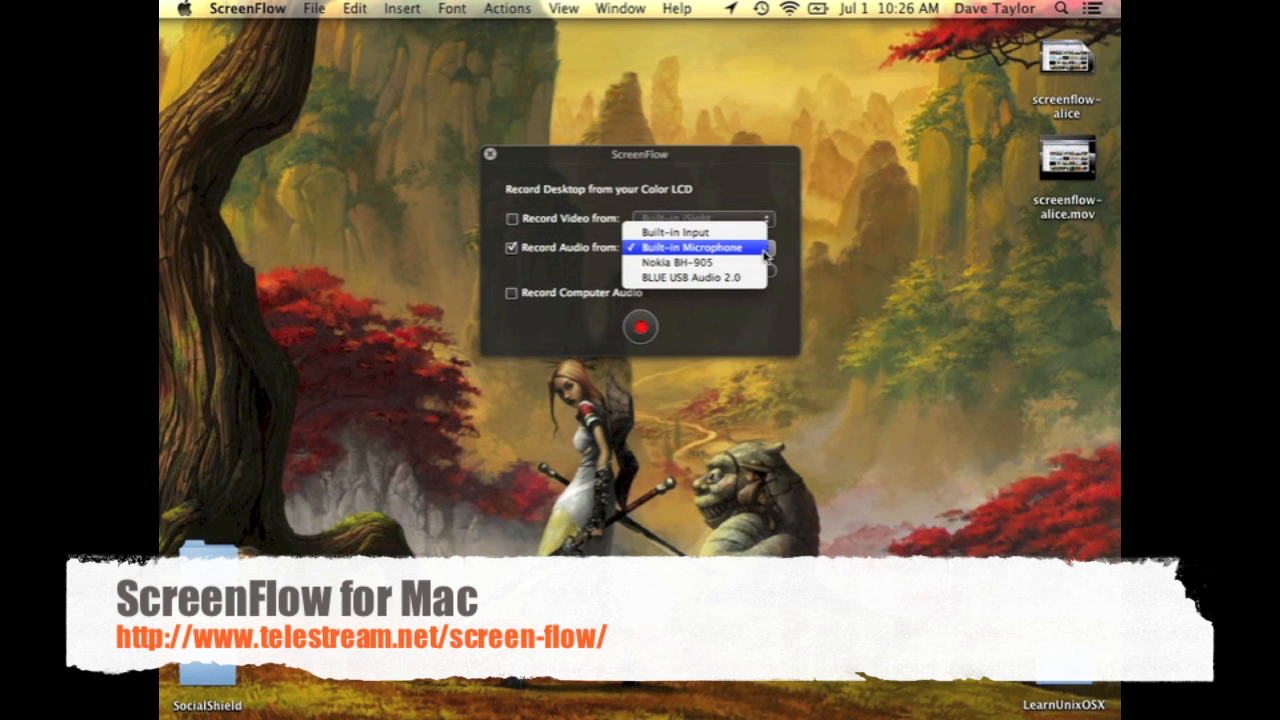
left_click(752, 246)
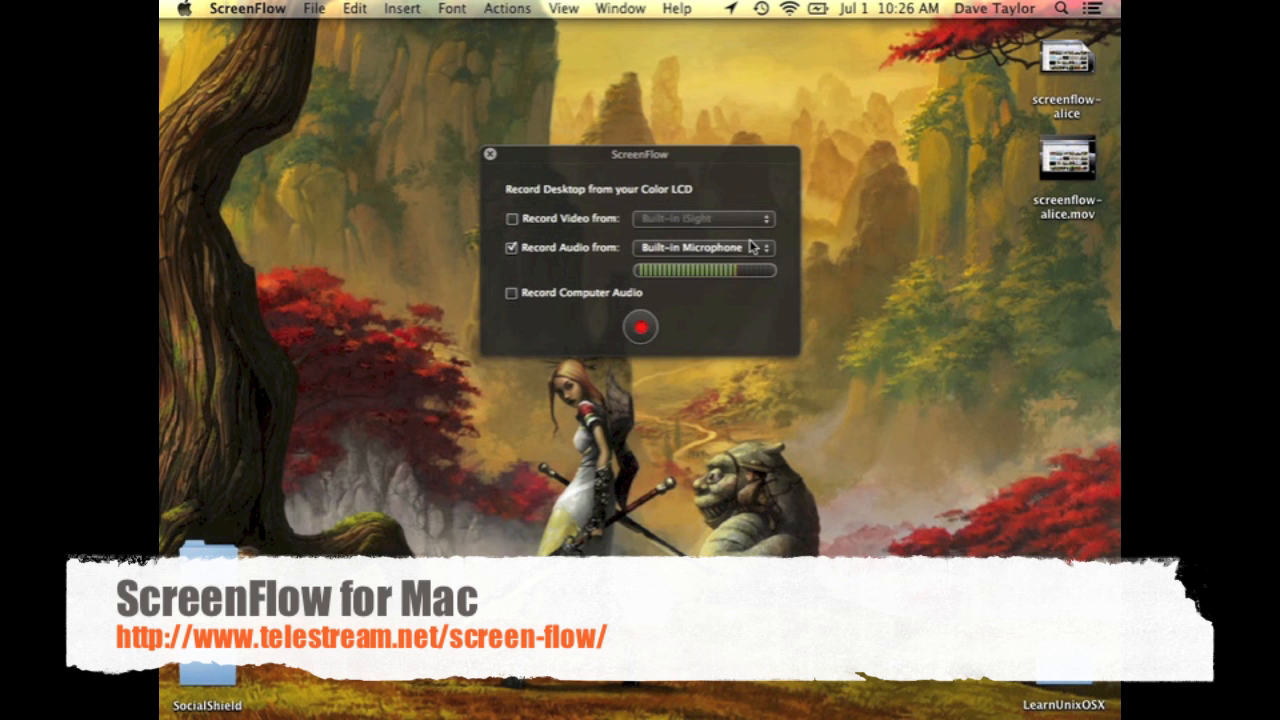
left_click(642, 330)
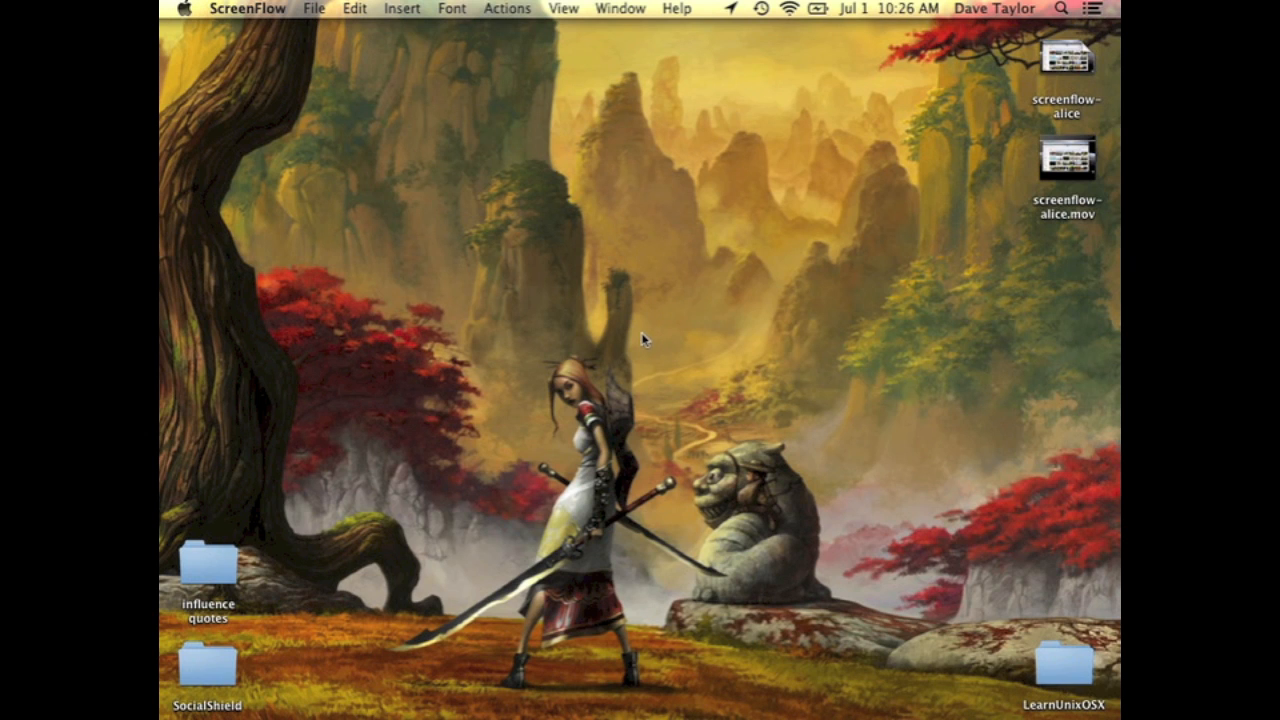
Switch to iTunes and show the music library by Artists, followed by Genres
mouse_move(609, 717)
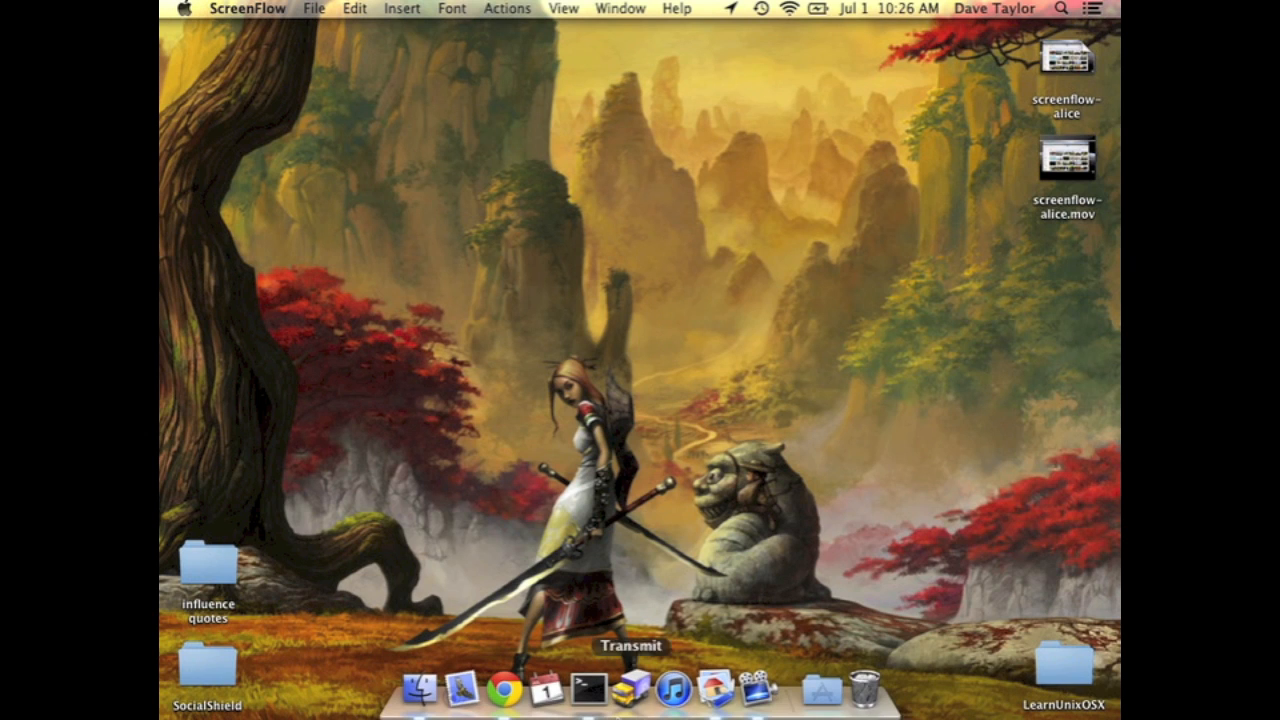
left_click(675, 699)
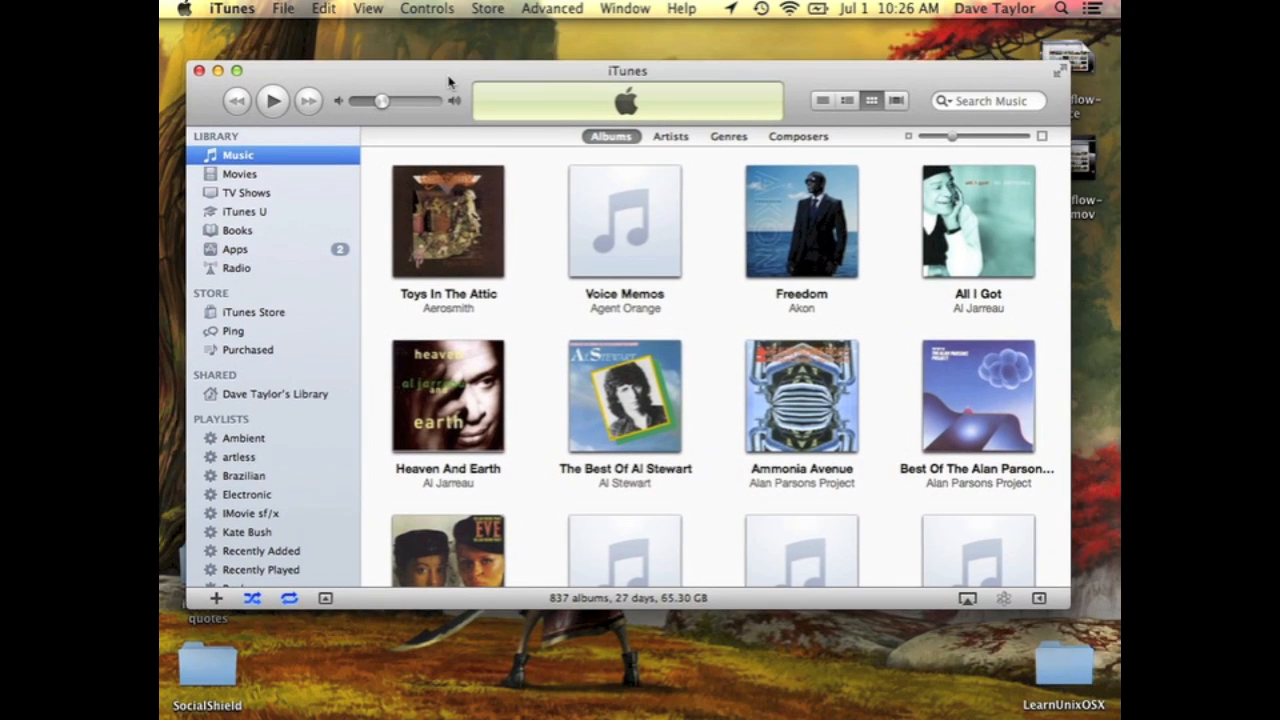
left_click(676, 142)
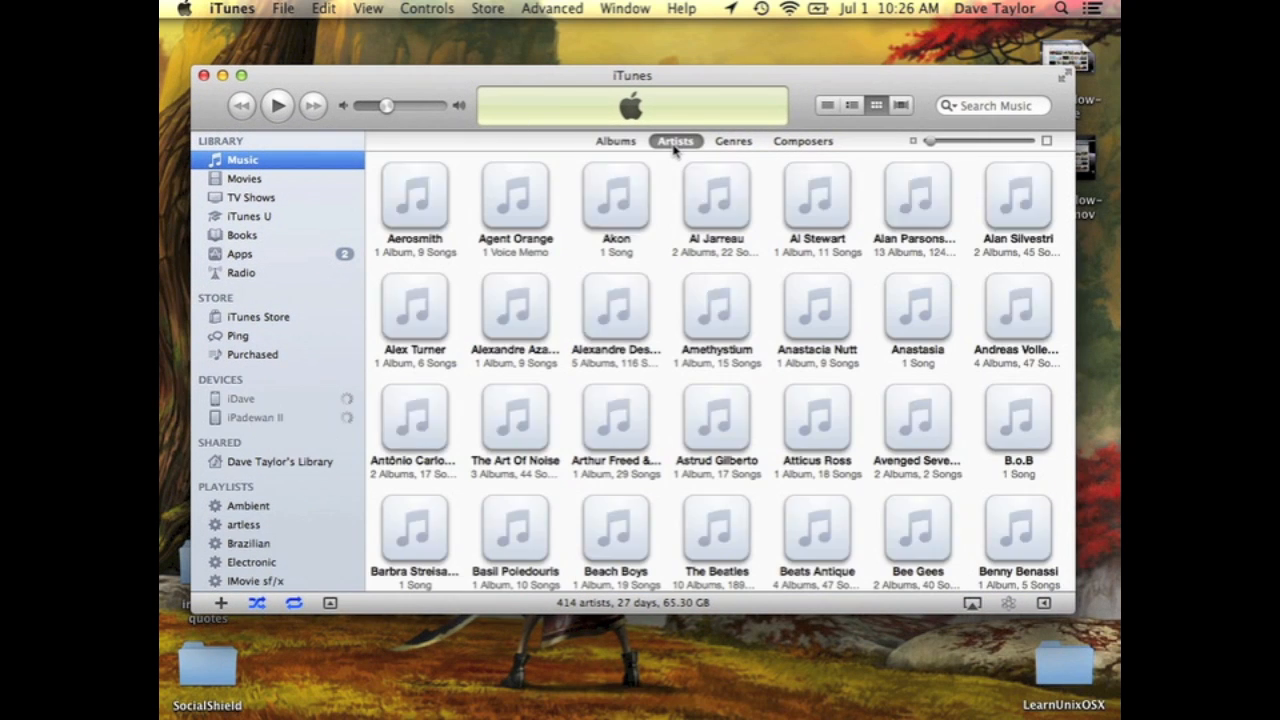
left_click(733, 142)
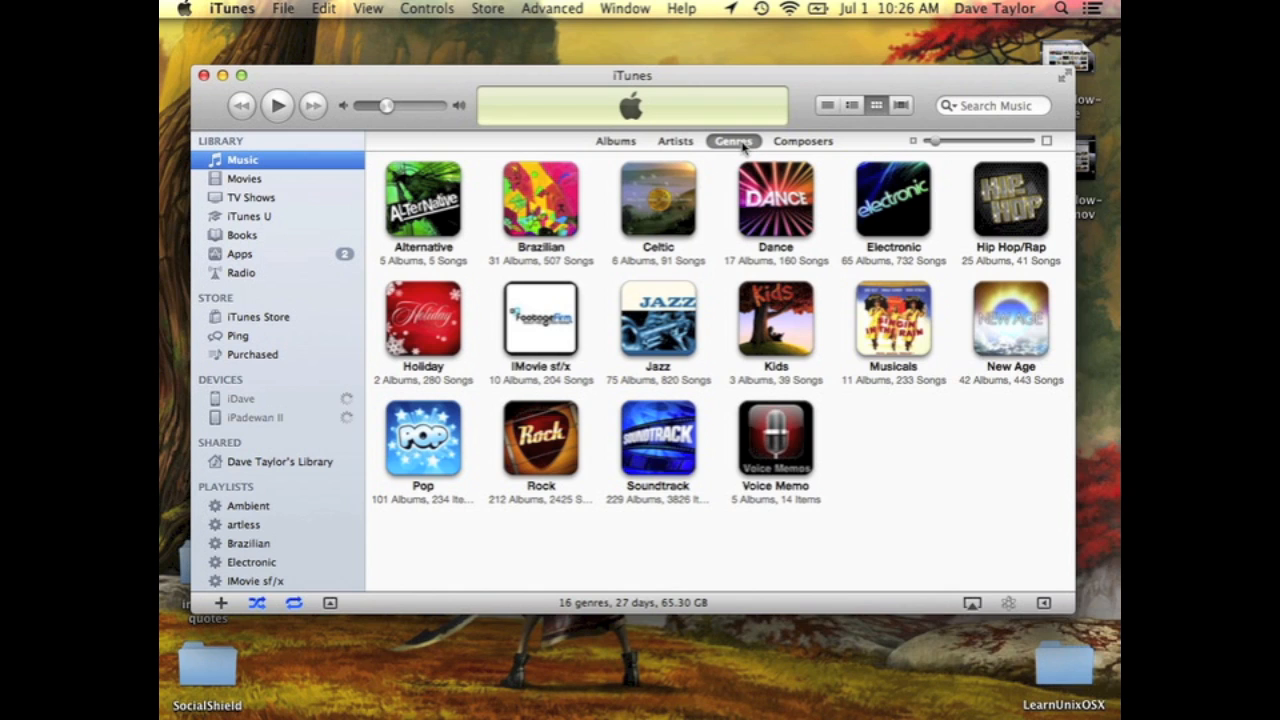
mouse_move(1026, 343)
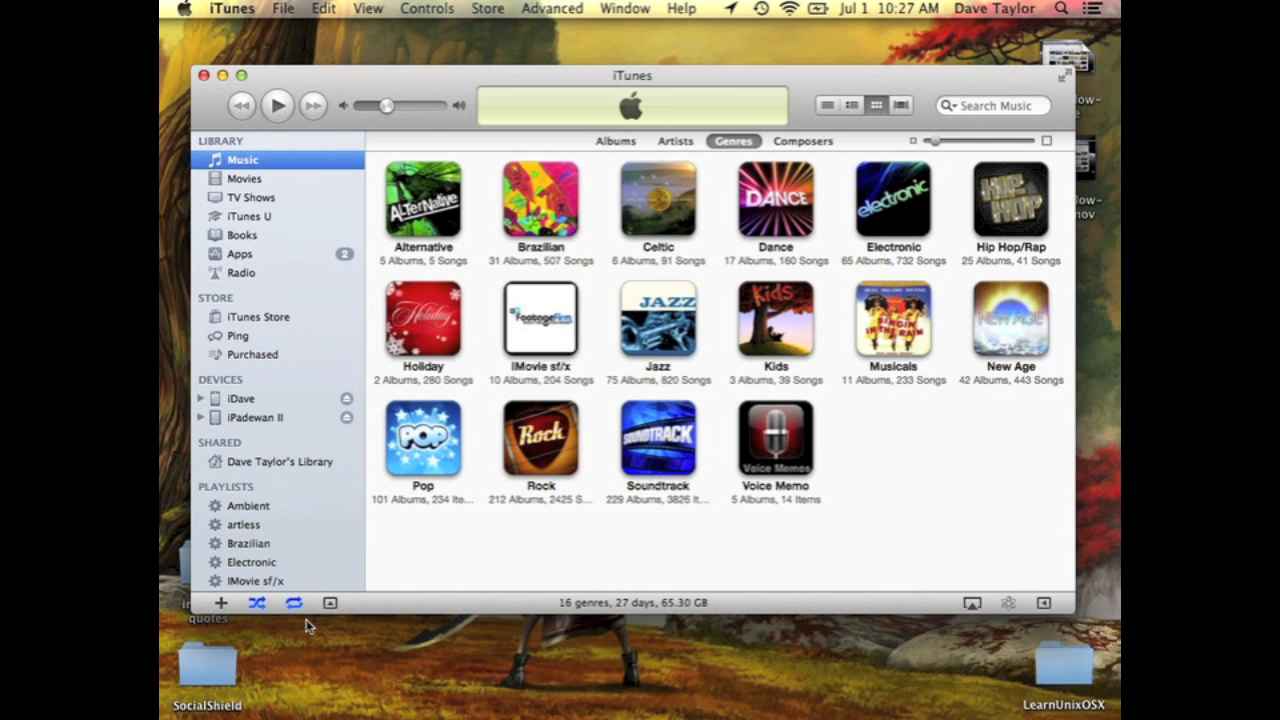
Stop the screen recording and play back its opening seconds in the ScreenFlow editor
key("super+shift+2")
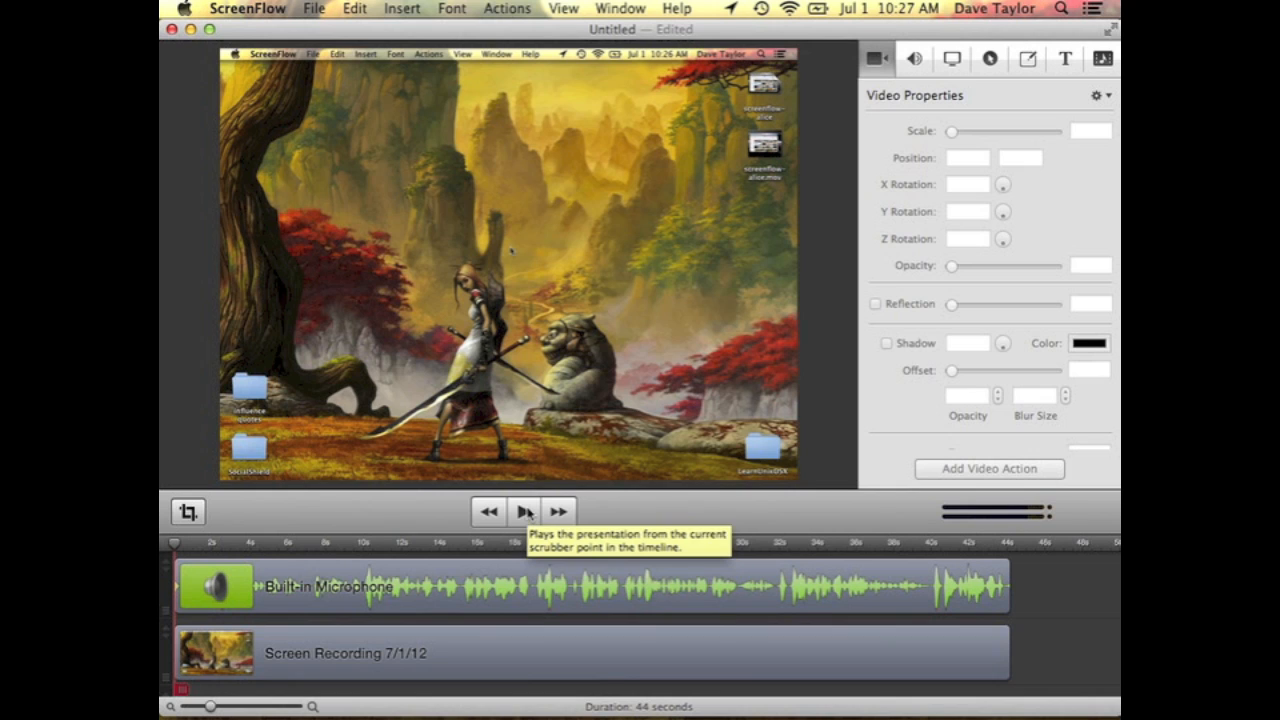
left_click(525, 511)
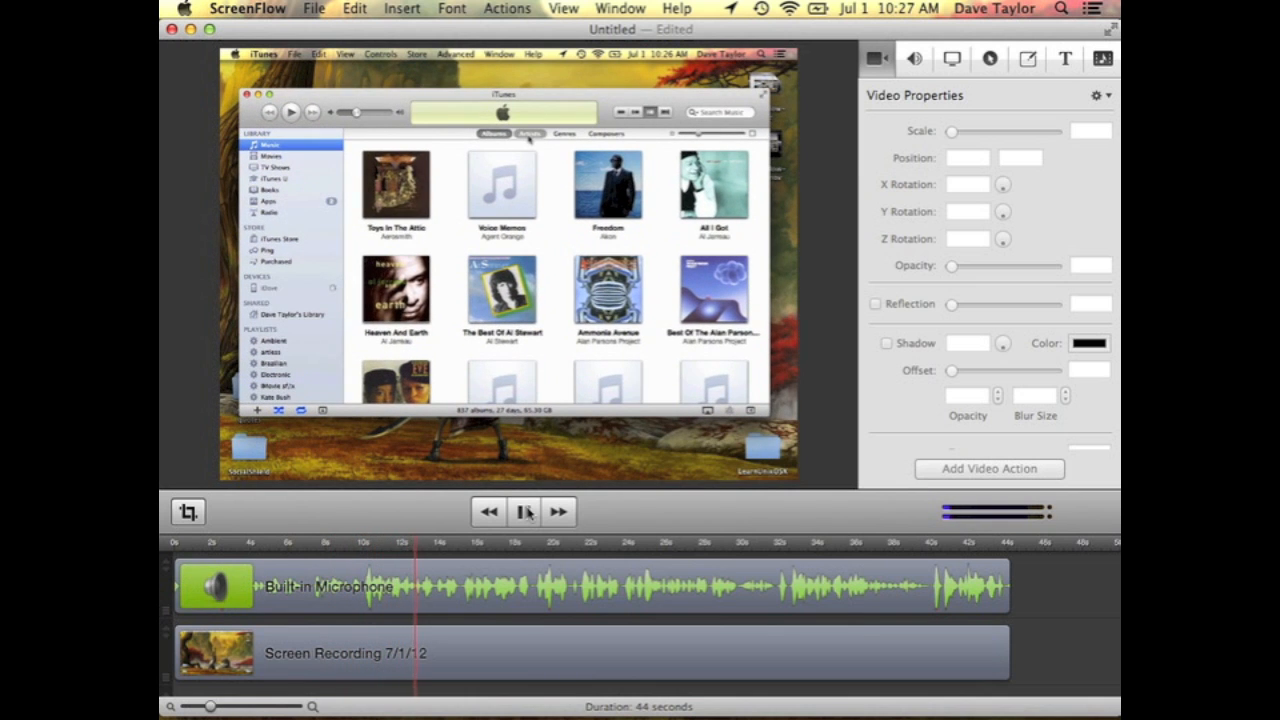
left_click(525, 511)
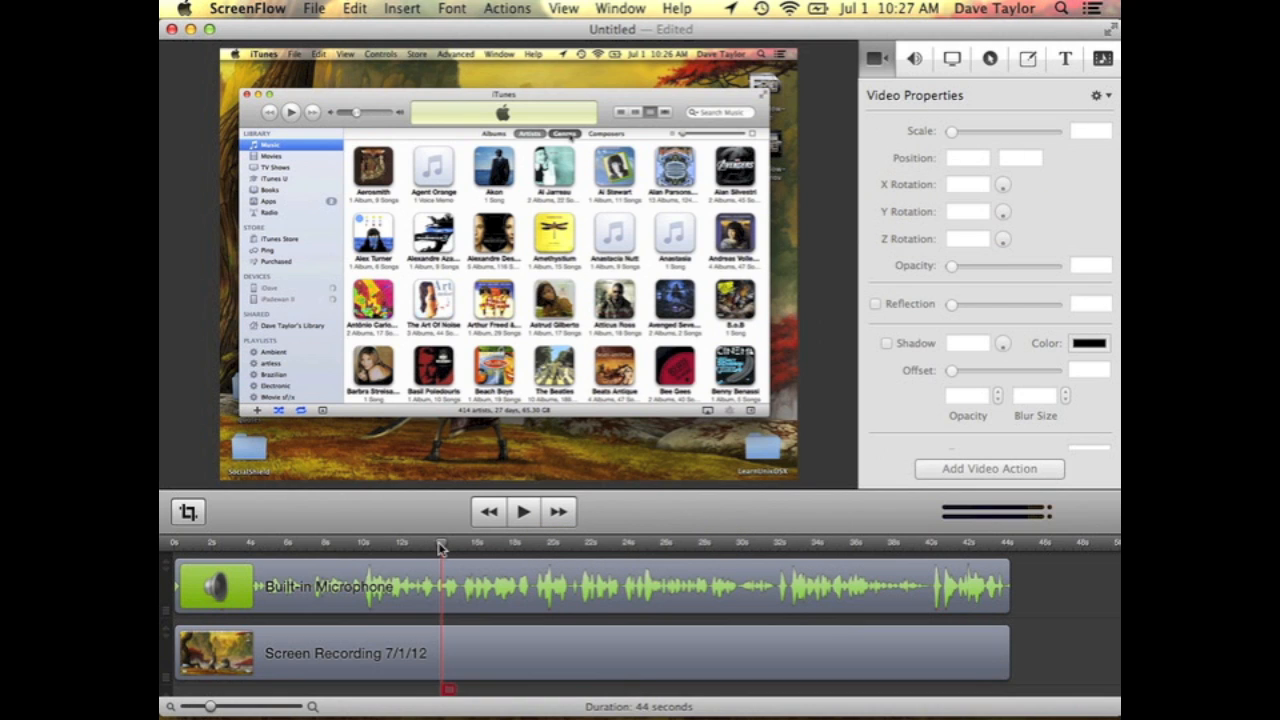
Add a callout to the screen recording clip at about 11.5 s, just before the Artists view is chosen
left_click_drag(441, 547, 439, 547)
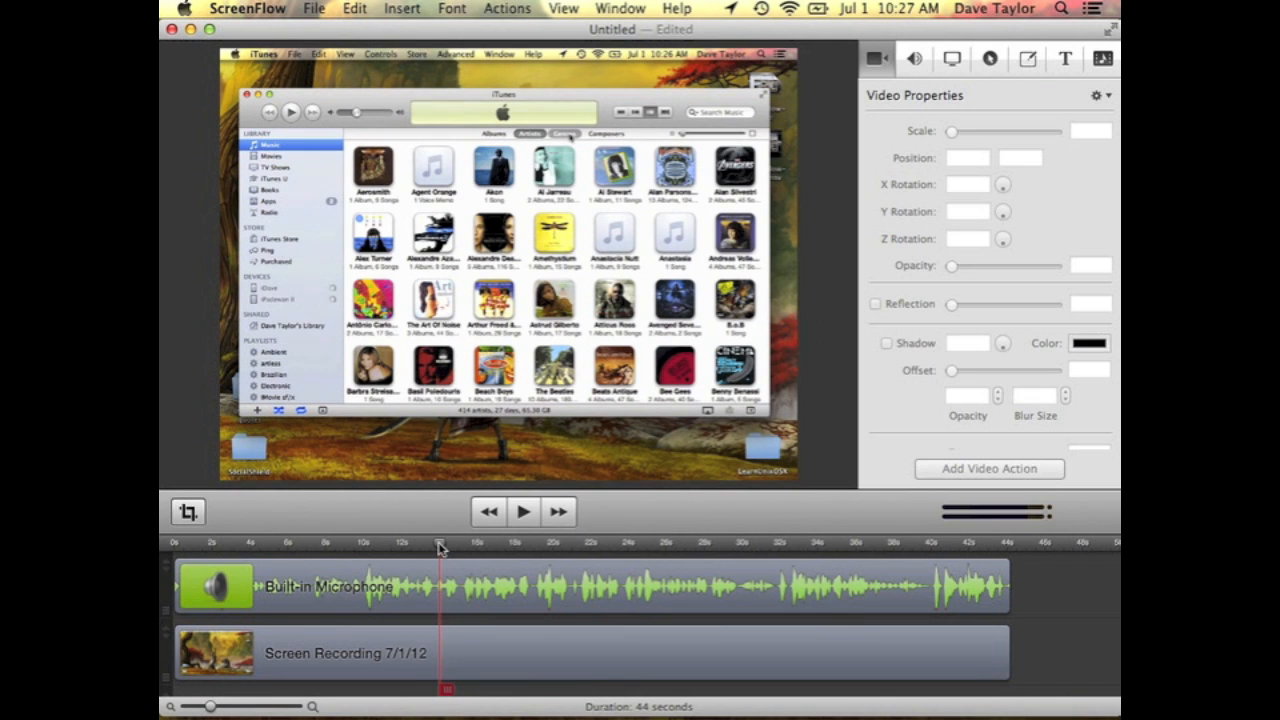
left_click_drag(439, 547, 393, 548)
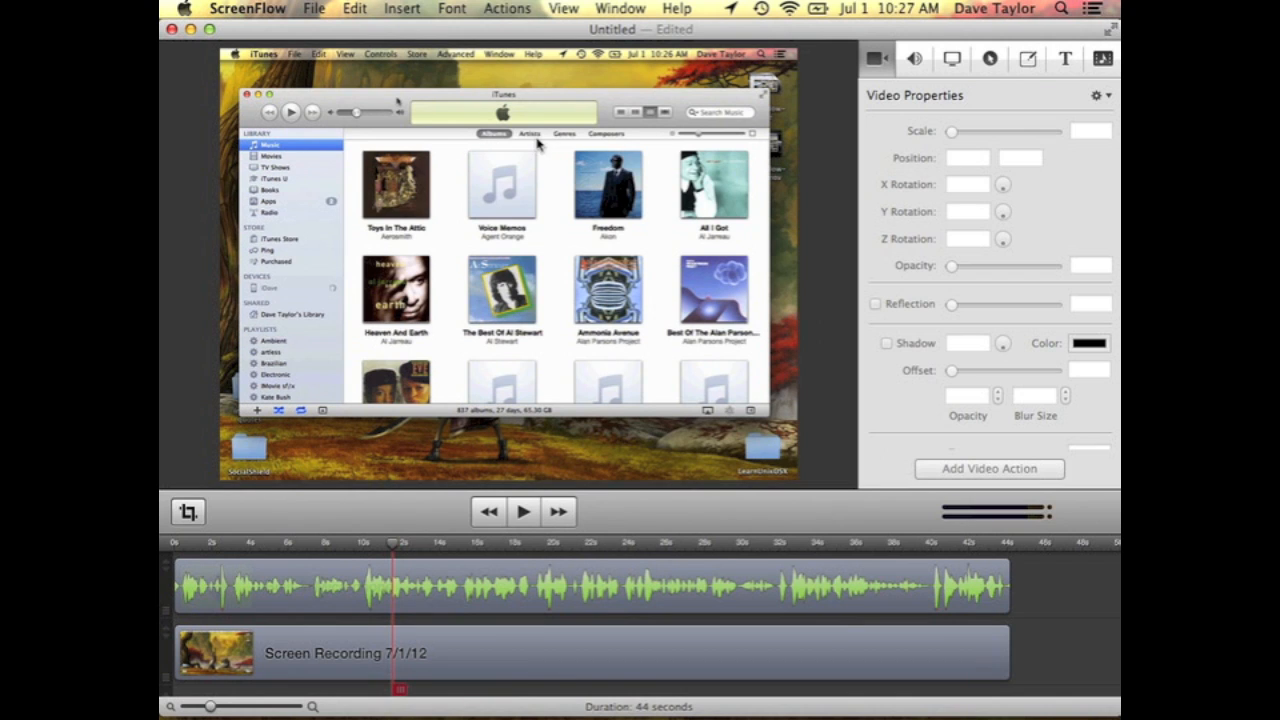
left_click(489, 657)
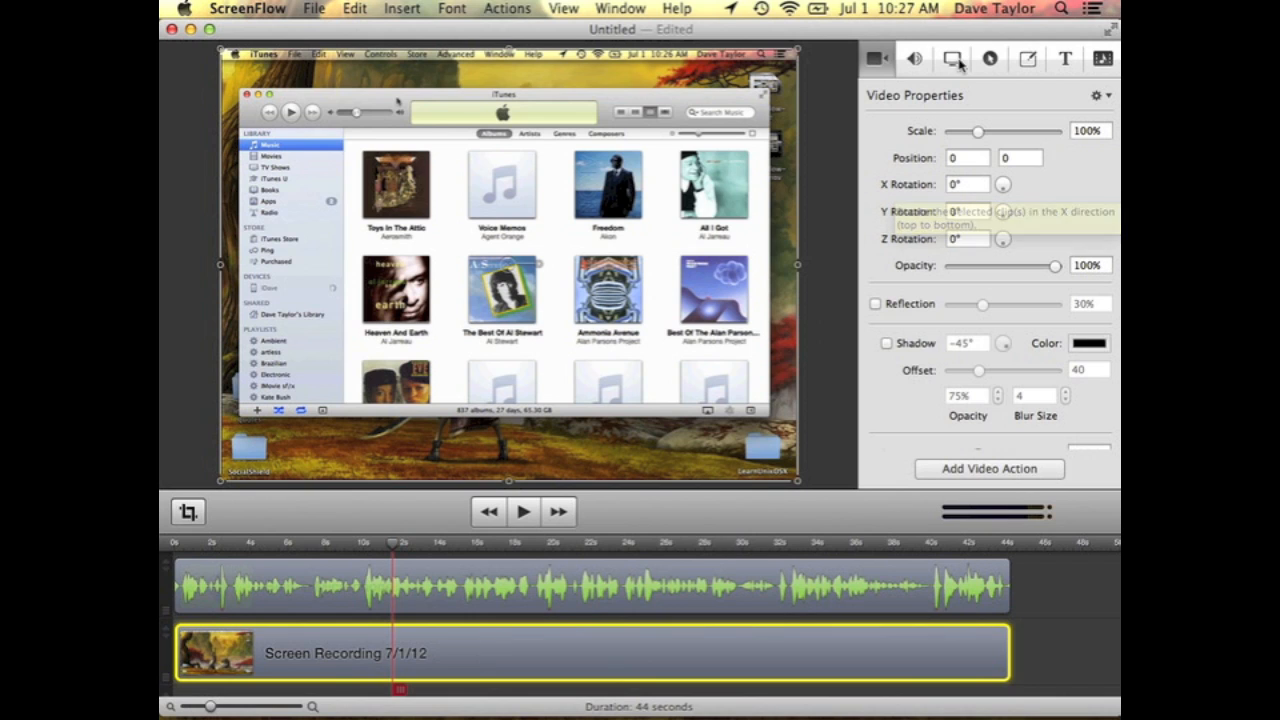
left_click(990, 60)
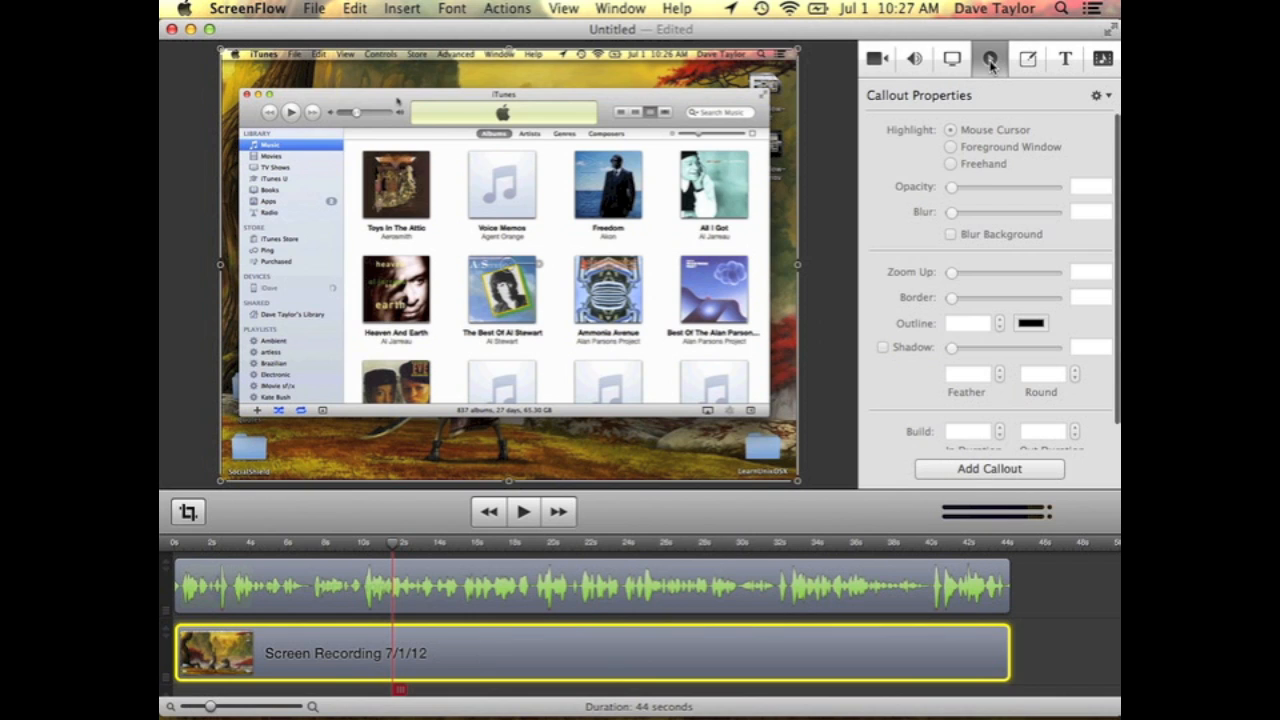
left_click(990, 469)
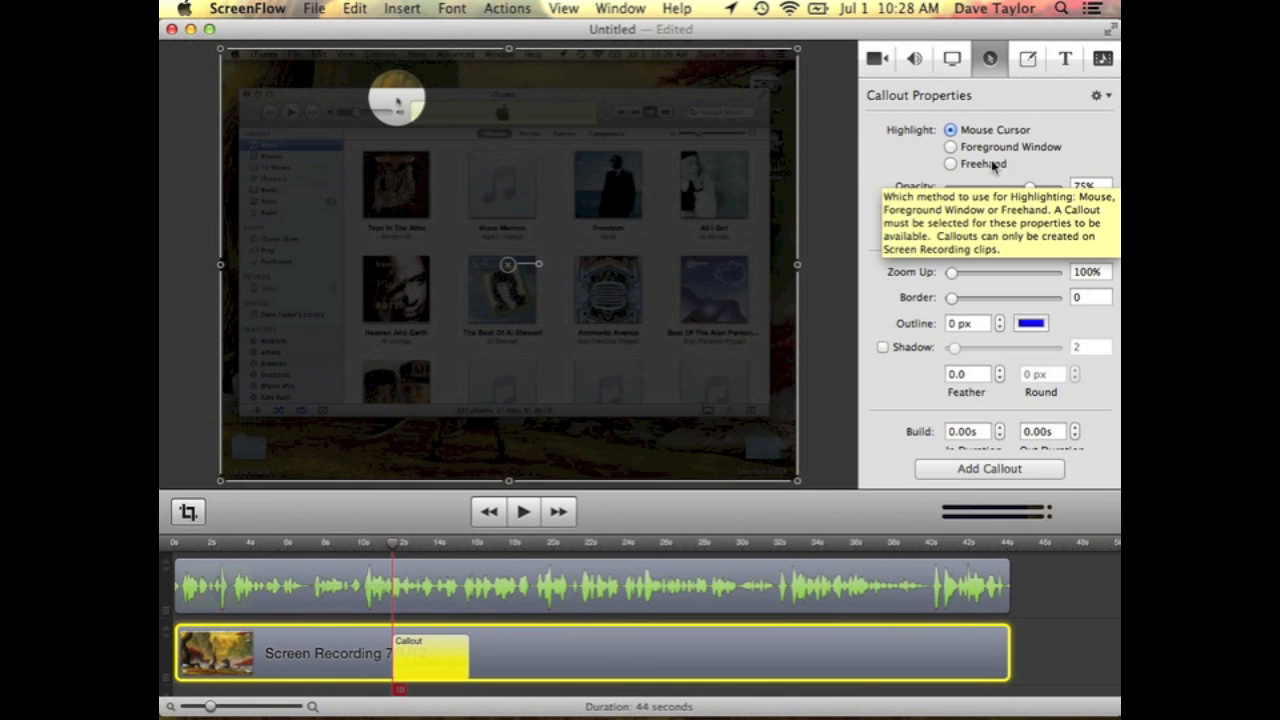
Make the callout a Freehand highlight with a rectangle around the Albums, Artists, Genres and Composers bar
left_click(983, 164)
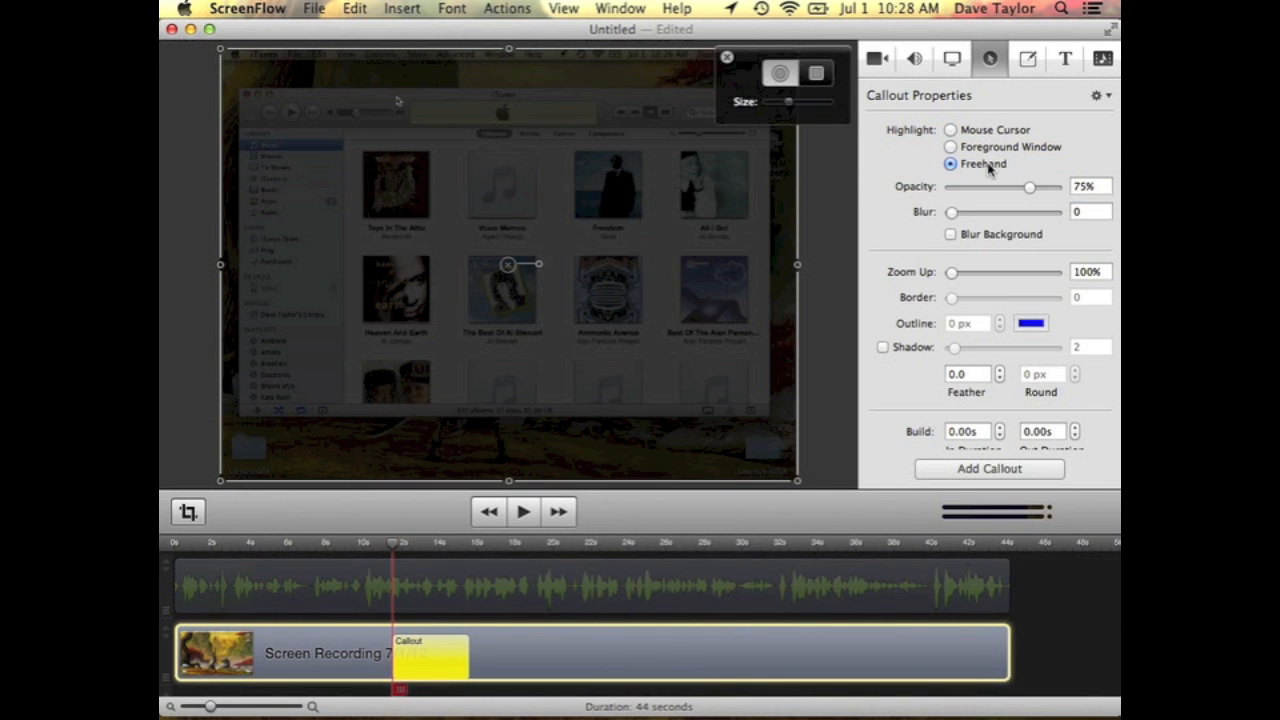
left_click(816, 76)
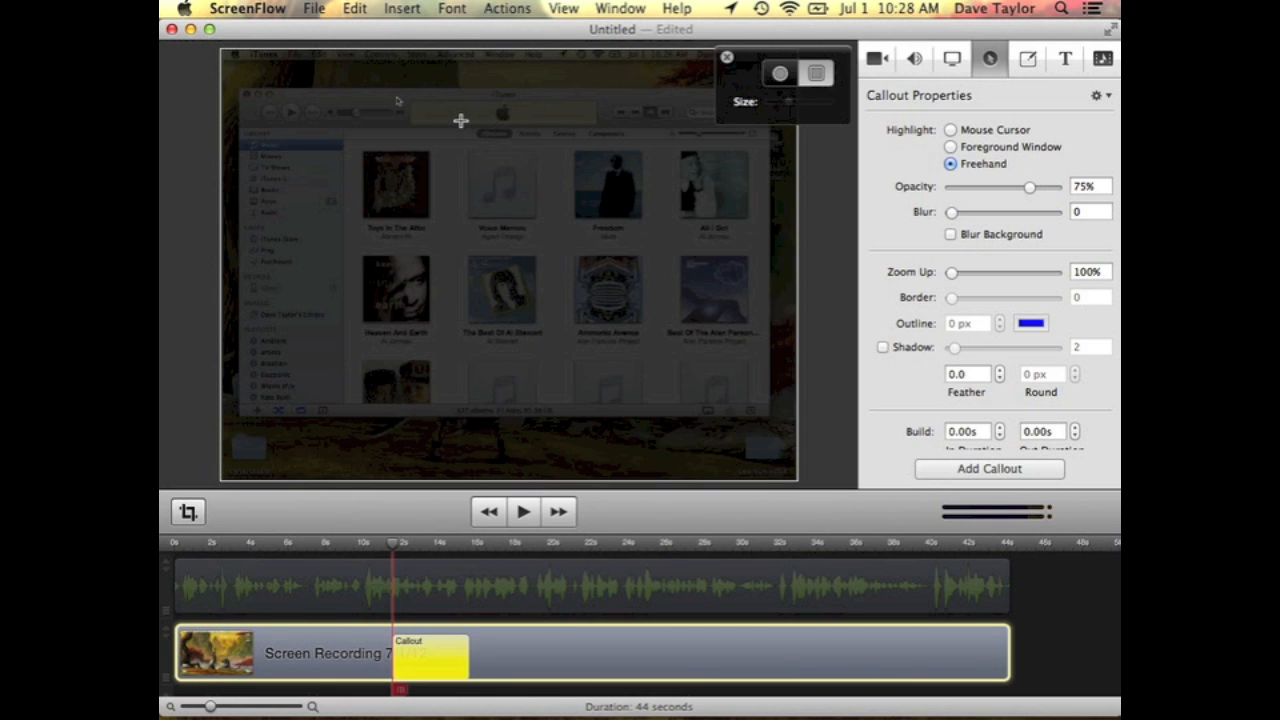
left_click_drag(460, 120, 650, 145)
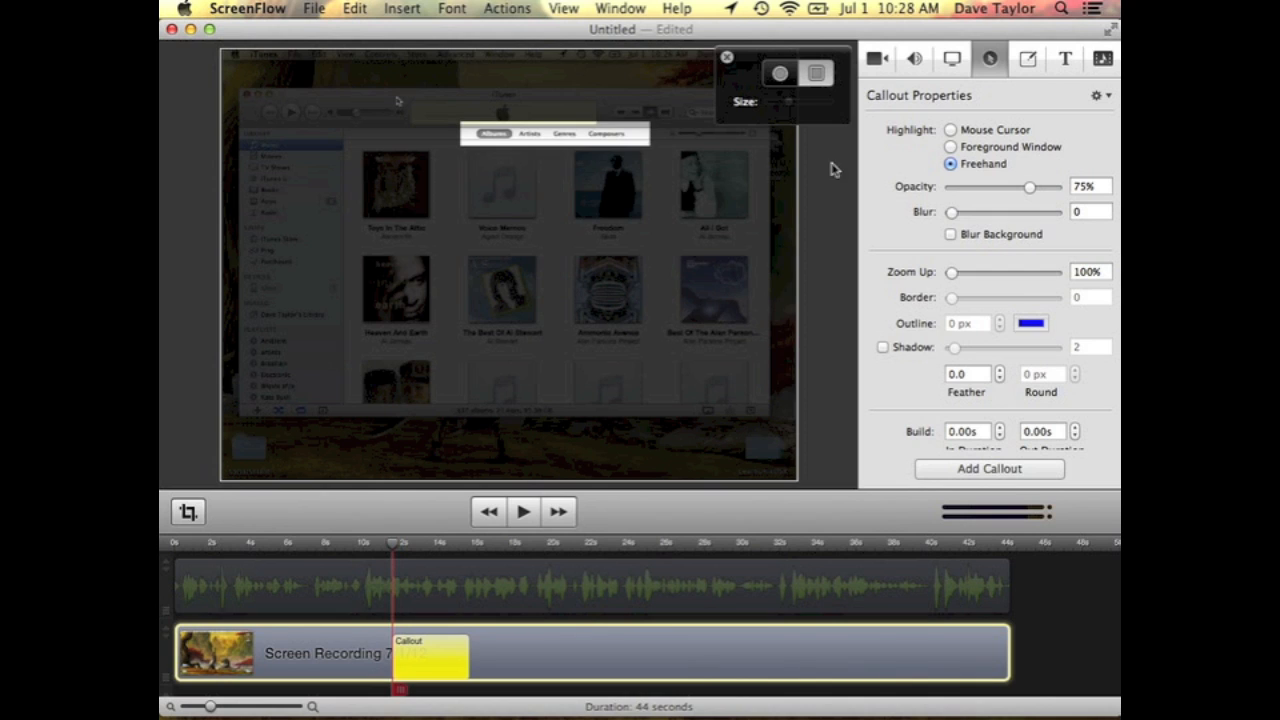
left_click(729, 60)
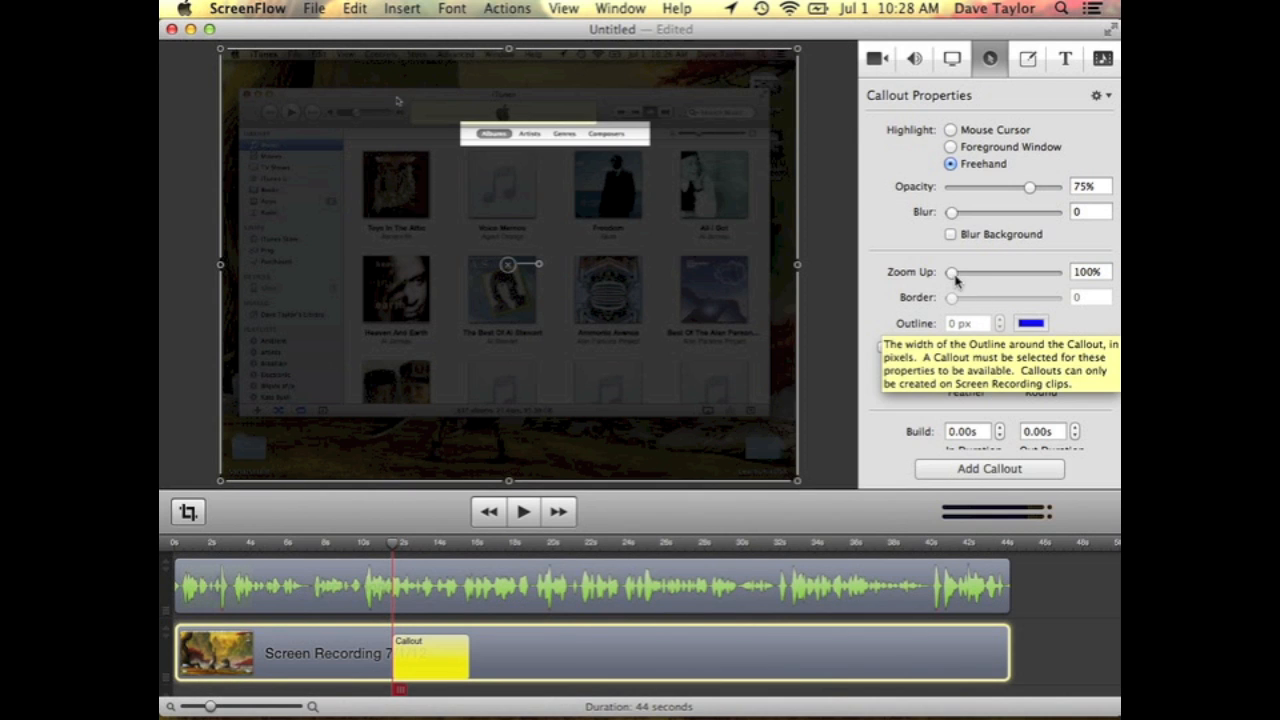
Set the callout's Zoom Up to 205% and play the clip from about 11 s to preview it
left_click_drag(955, 277, 981, 278)
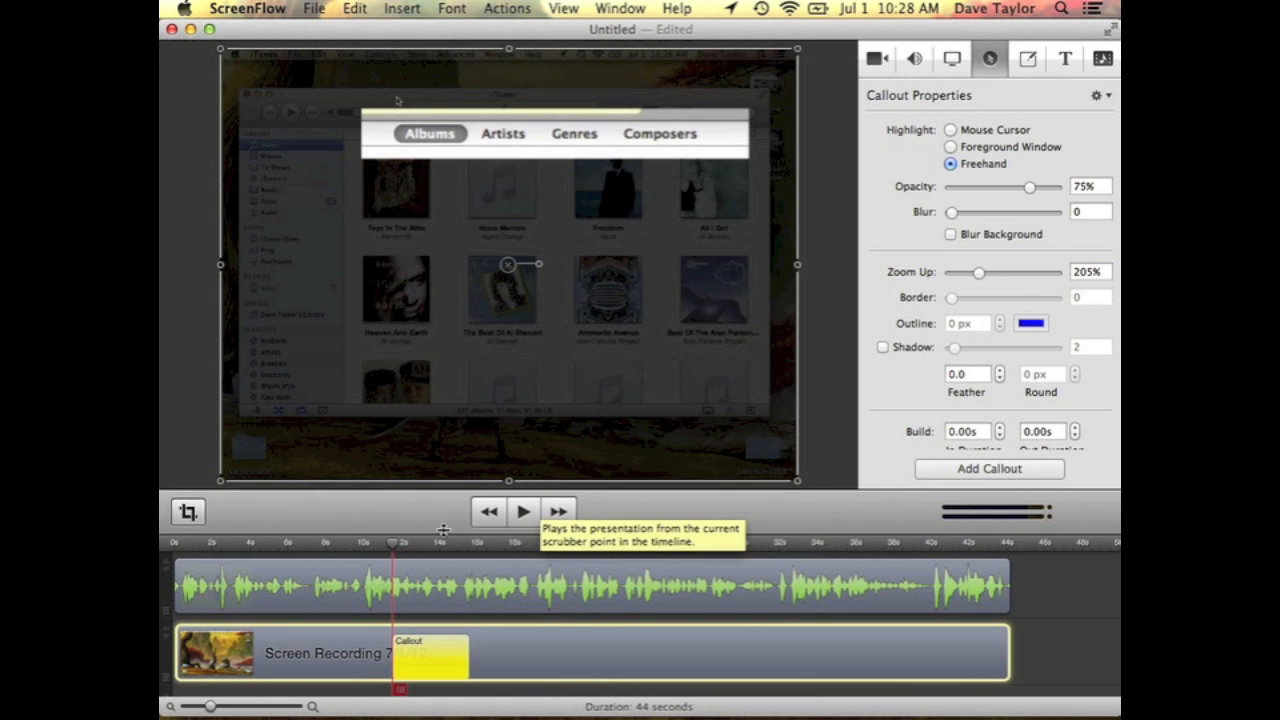
left_click_drag(388, 547, 383, 547)
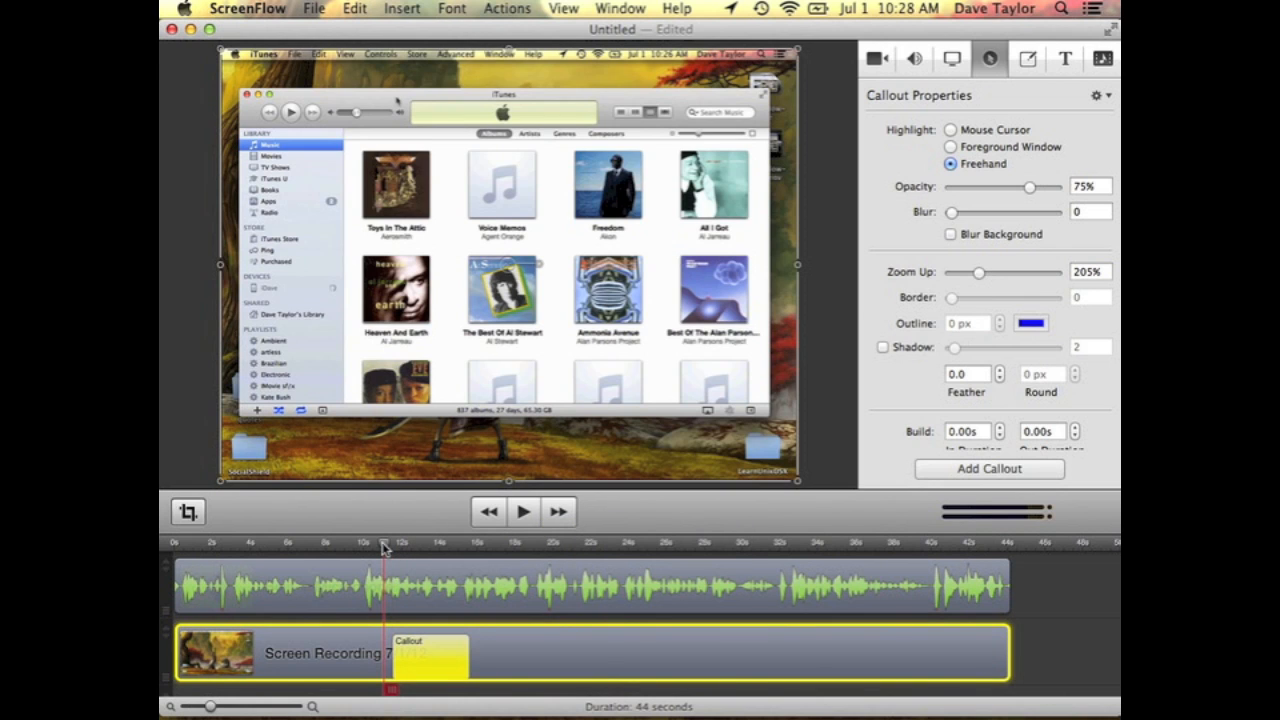
key("space")
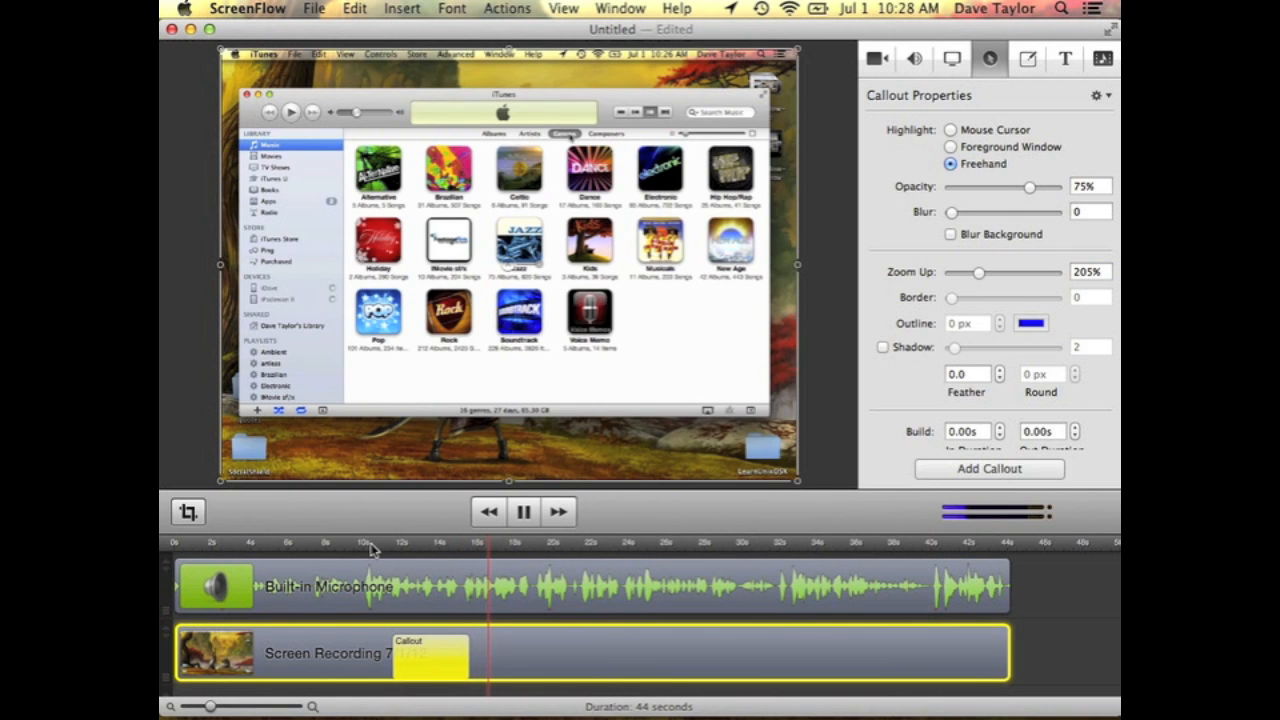
key("space")
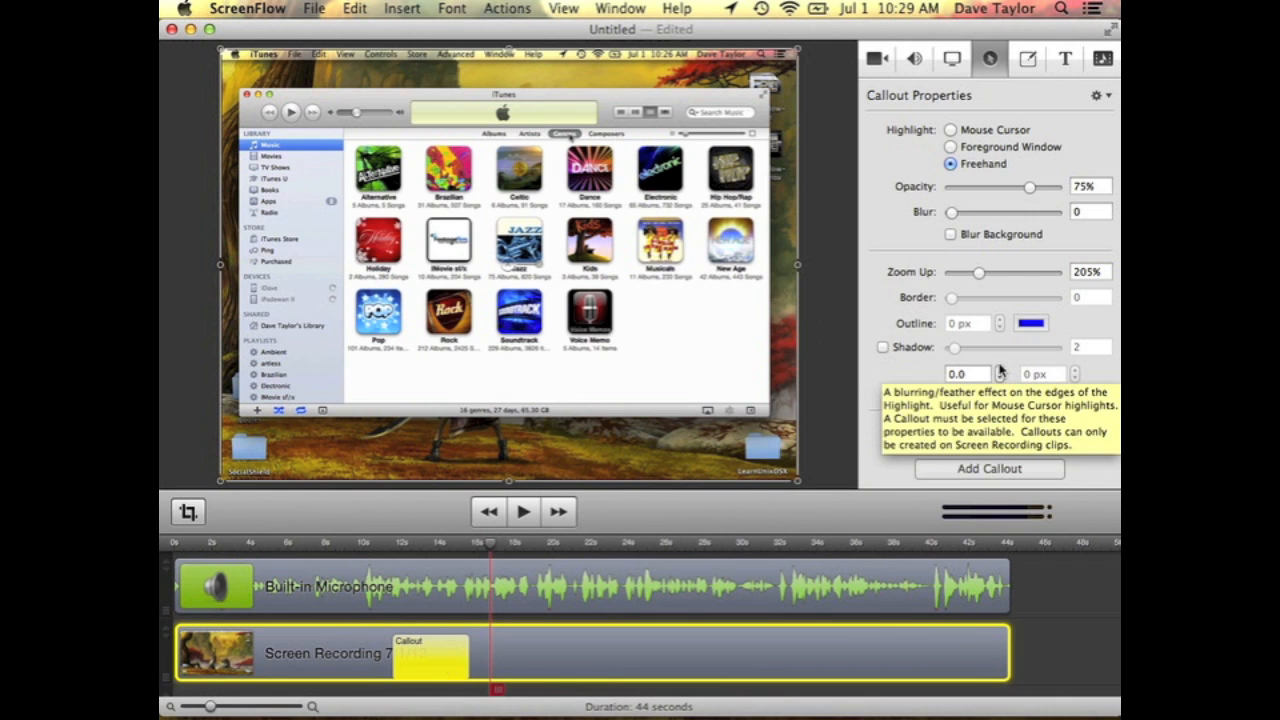
Set the callout's build In Duration and Out Duration to 0.20 s each
scroll(903, 296, "down", 1)
scroll(903, 296, "down", 1)
left_click(1001, 402)
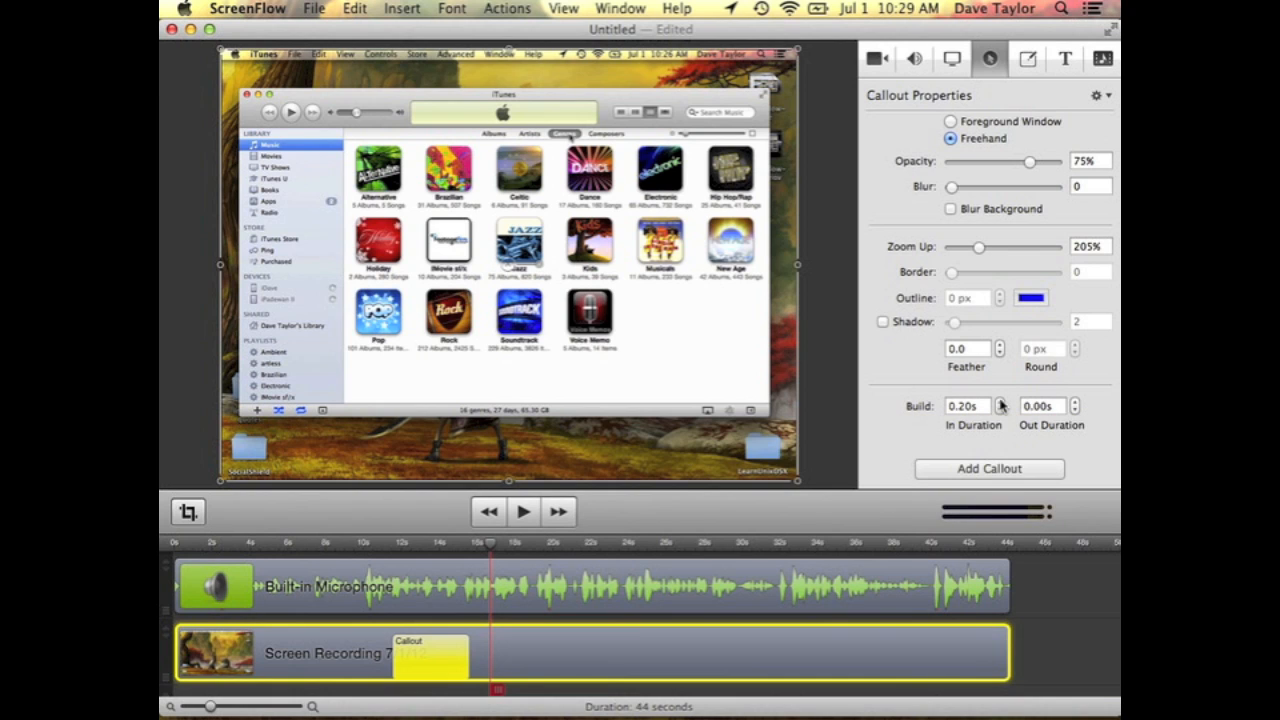
left_click(1076, 401)
Play the recording from about 10 s to check the callout's build in and out
left_click_drag(491, 546, 368, 548)
key("space")
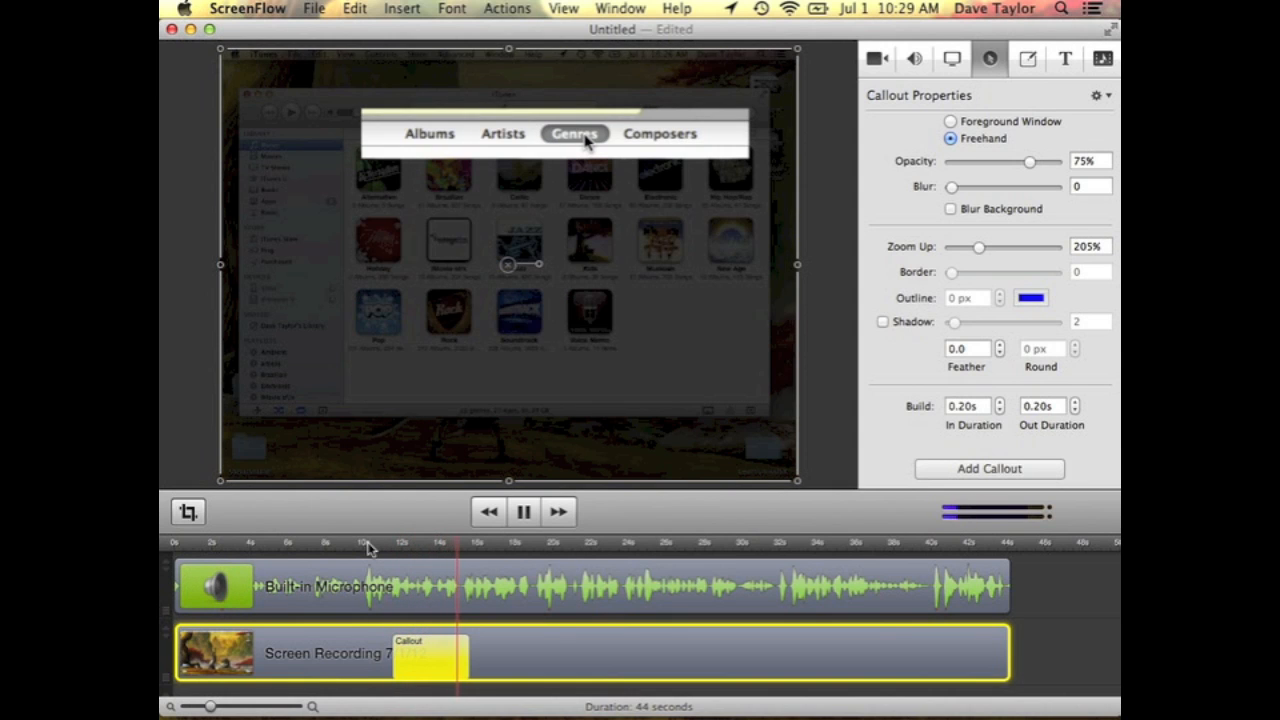
key("space")
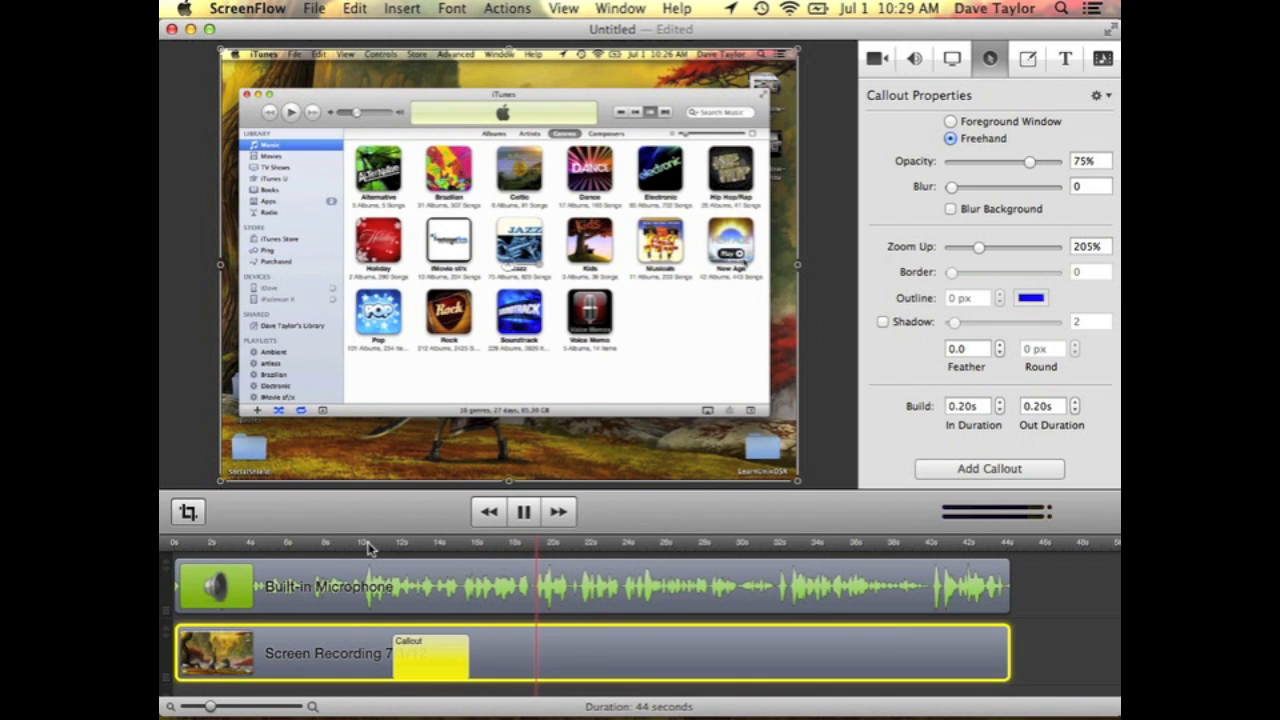
key("space")
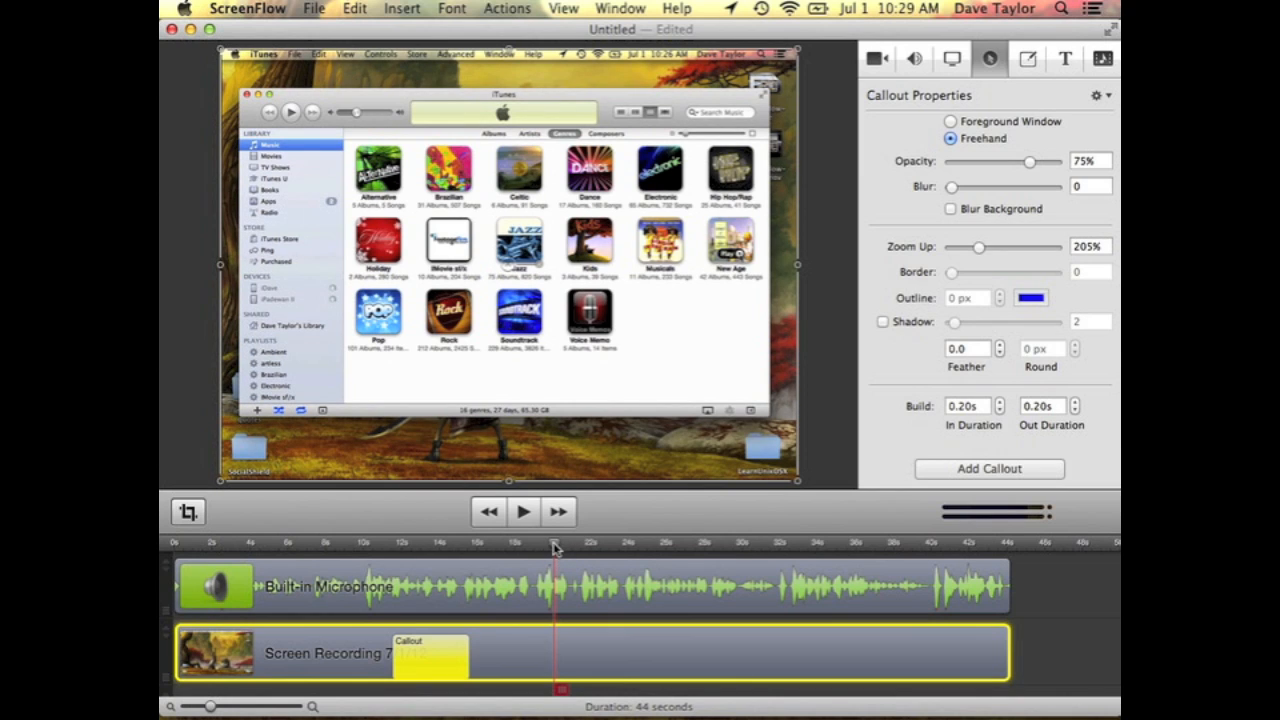
Add a Freehand callout at about 19 s of the screen recording, with an enlarged circle highlighting the New Age genre
left_click_drag(555, 548, 530, 549)
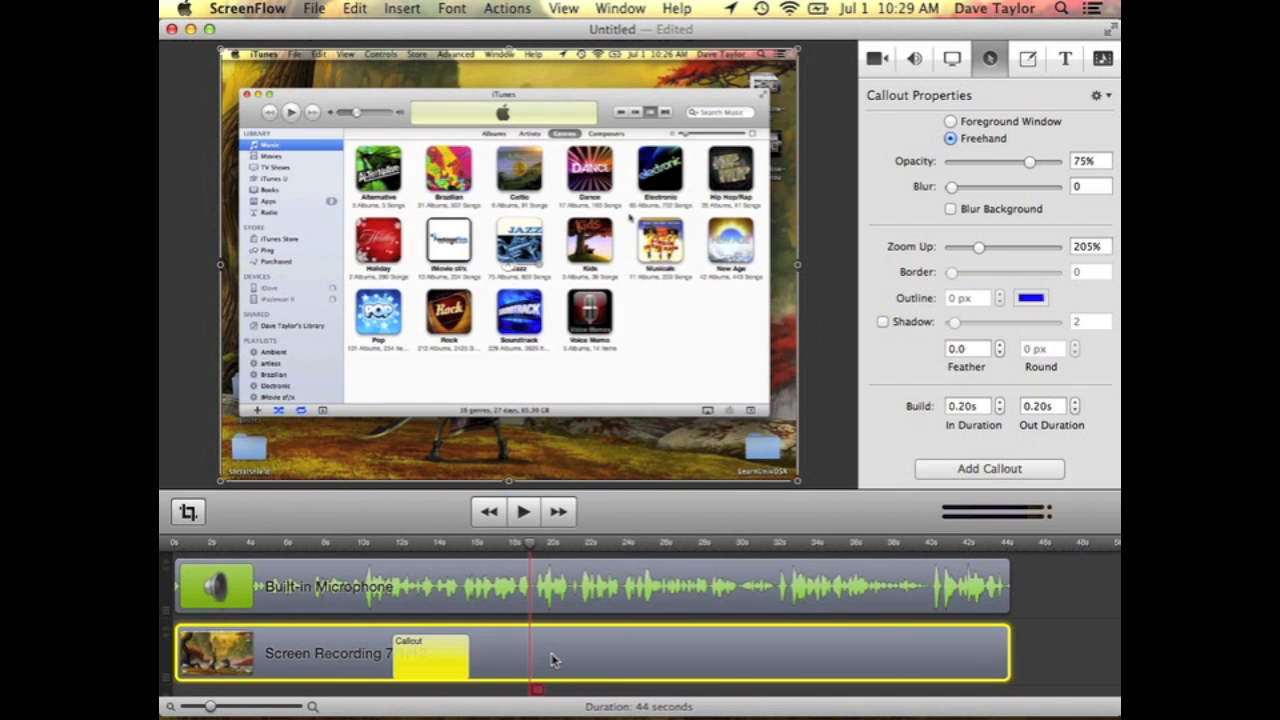
left_click(983, 472)
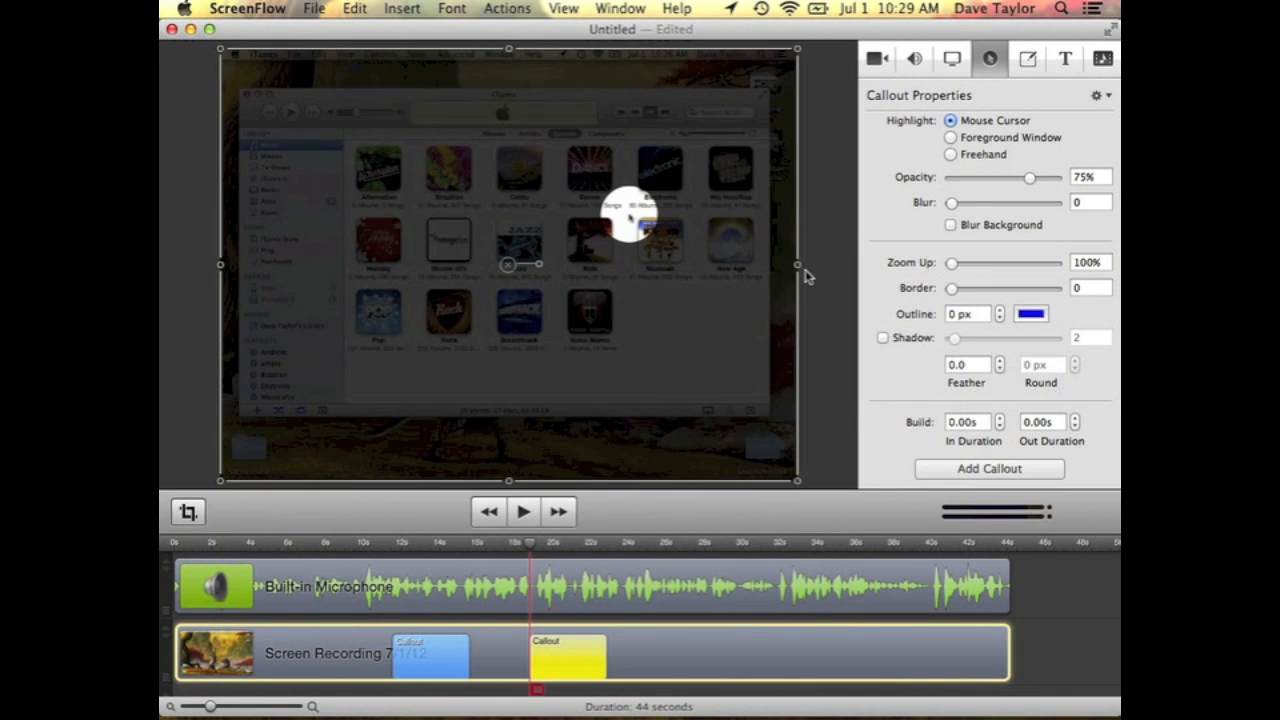
left_click(993, 157)
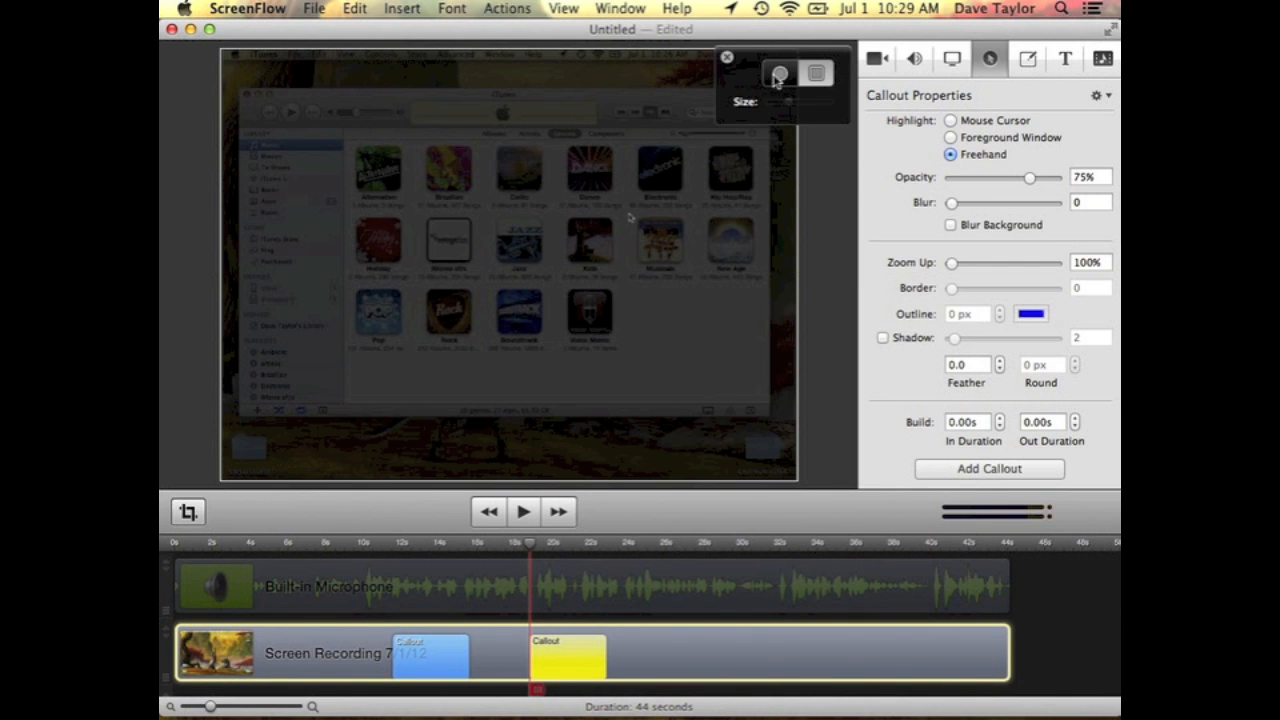
left_click(780, 75)
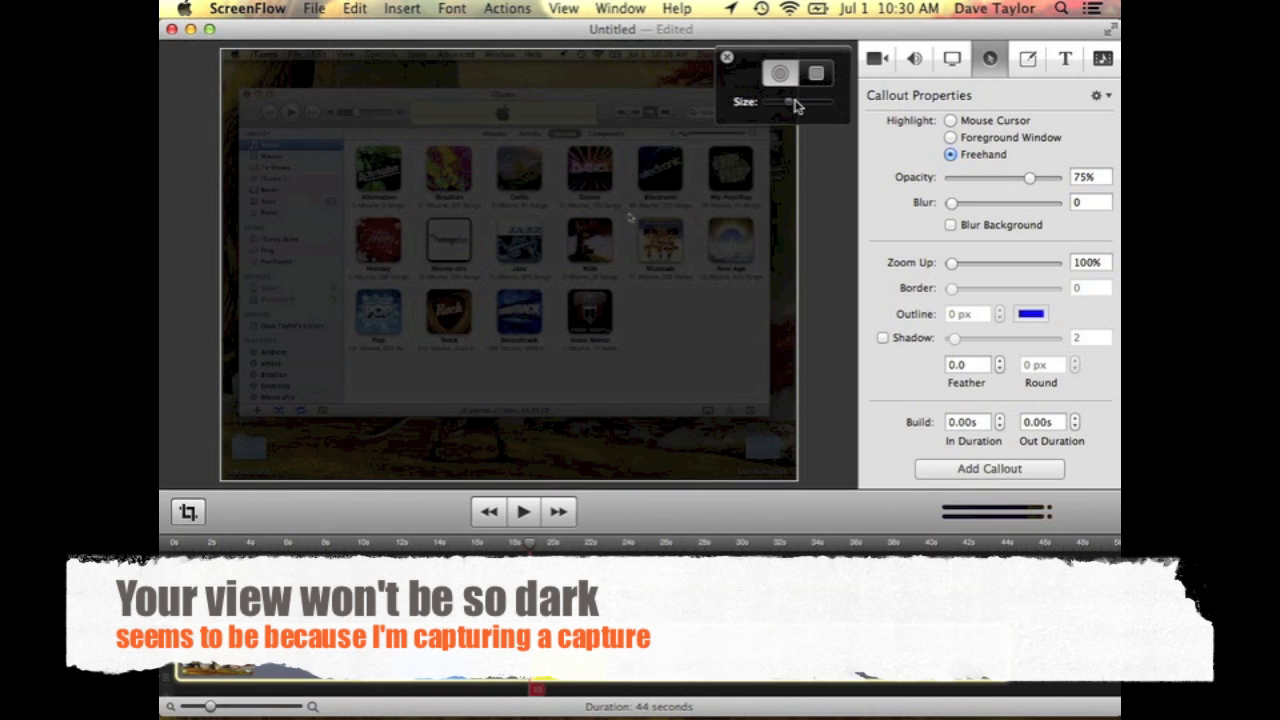
left_click_drag(786, 104, 807, 102)
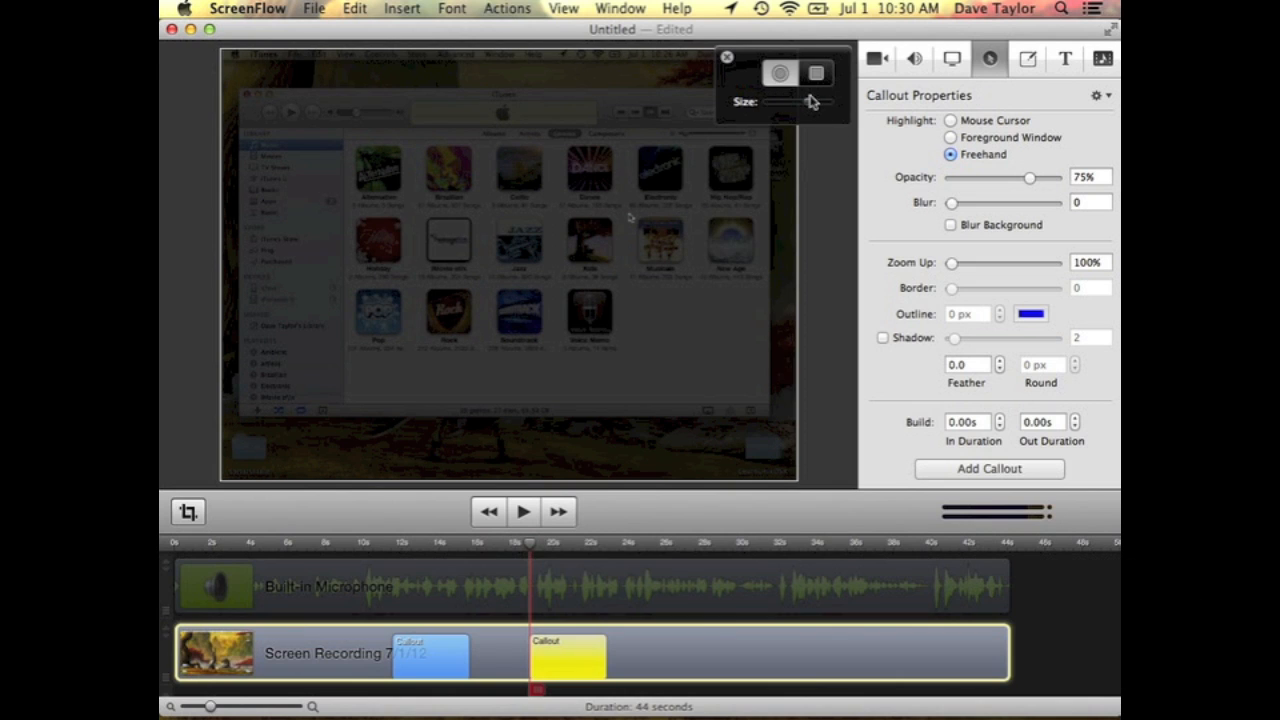
left_click_drag(807, 104, 820, 105)
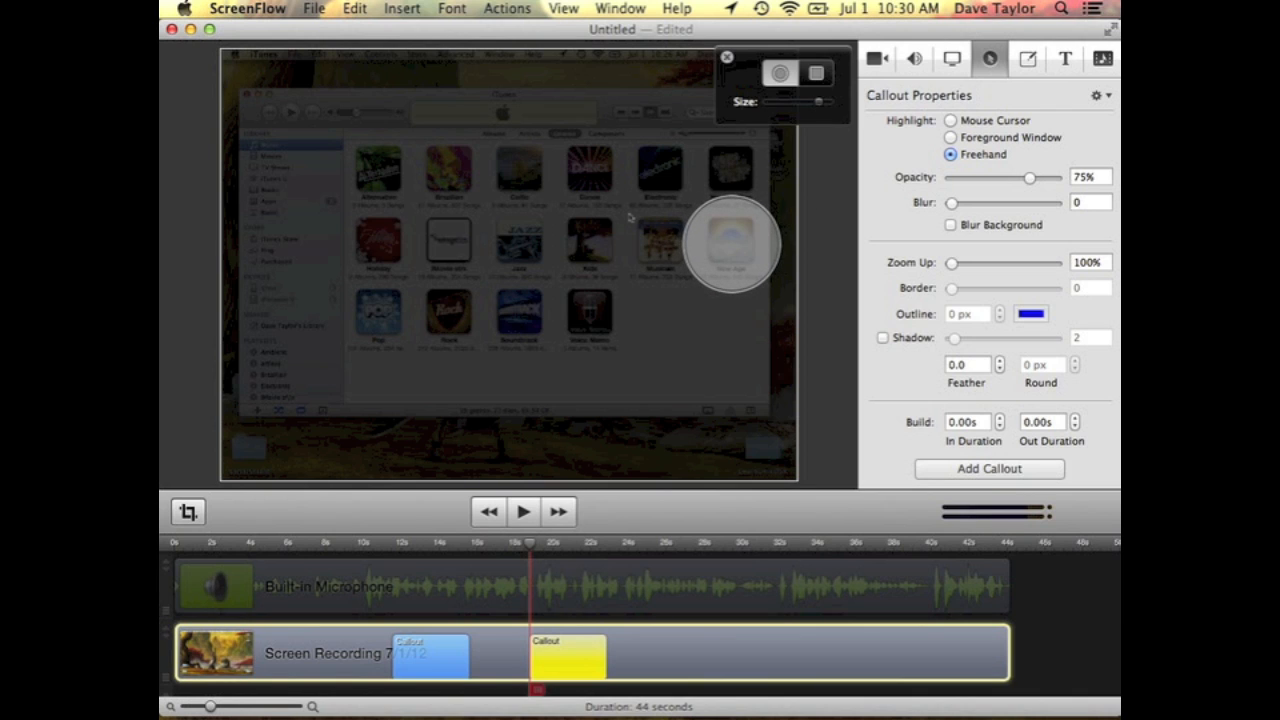
left_click(731, 251)
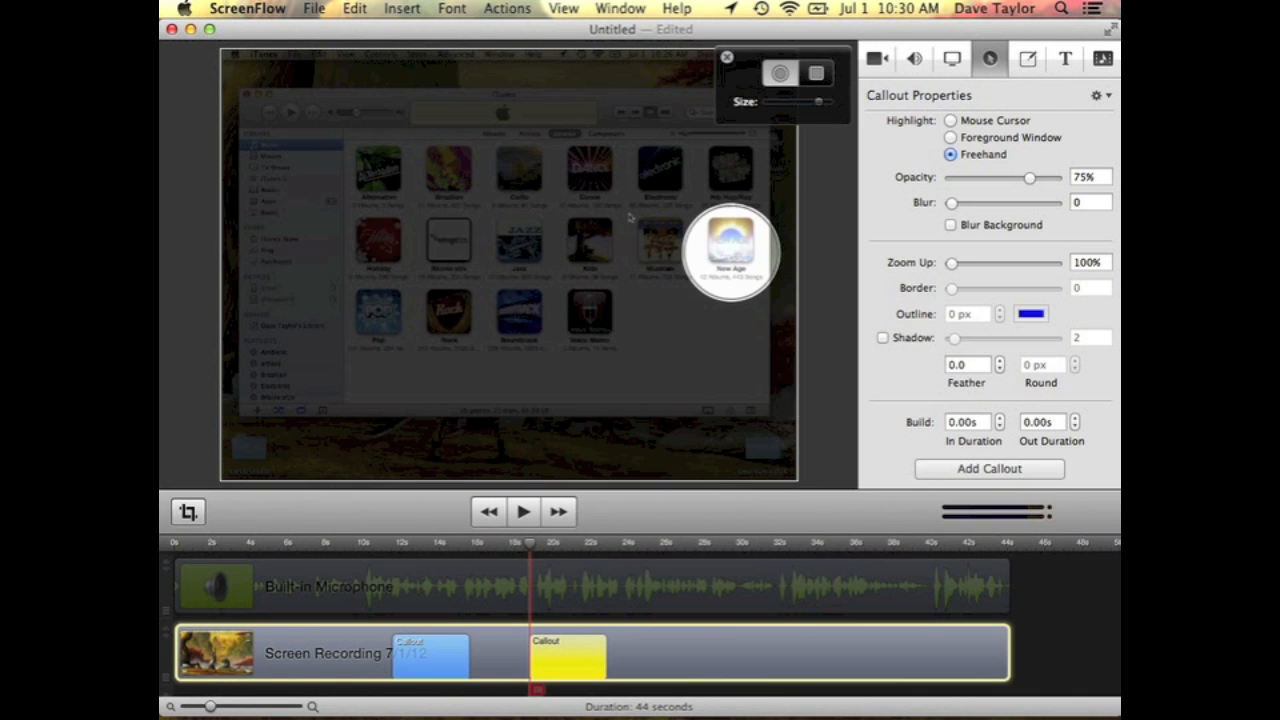
Set the New Age callout's Zoom Up to 160% and its build In Duration and Out Duration to 0.20 s each
left_click_drag(951, 271, 968, 273)
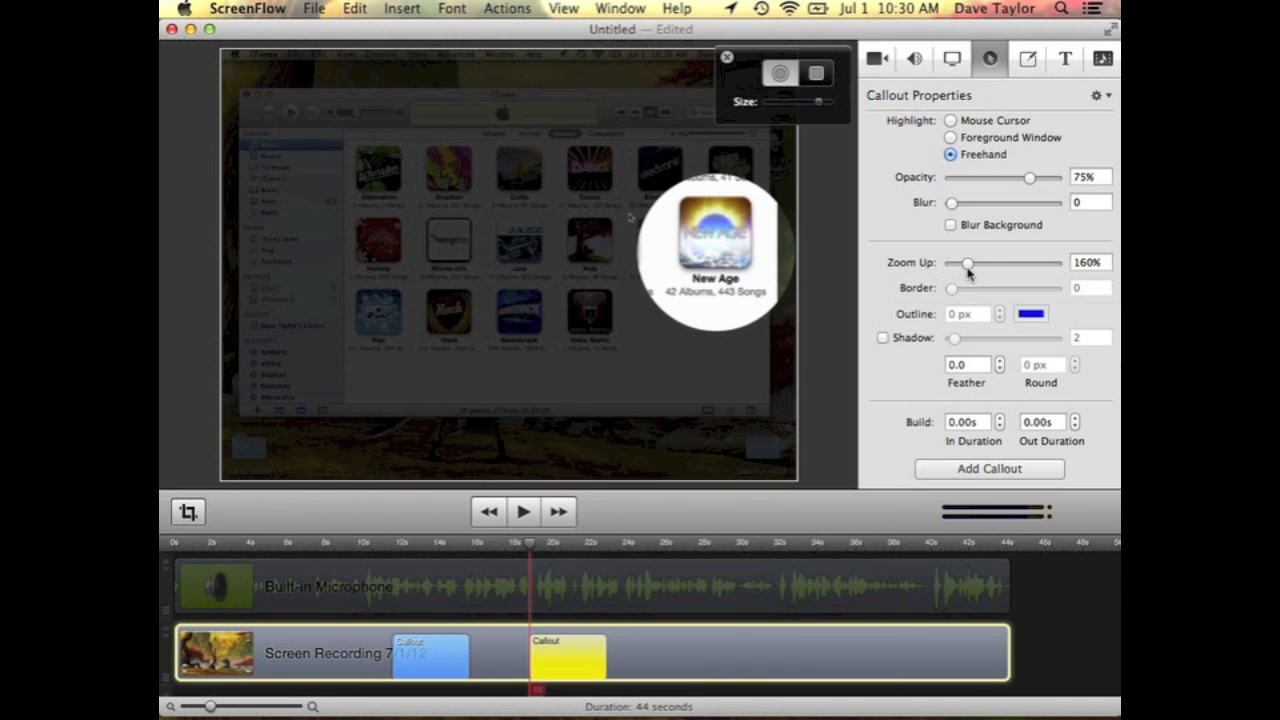
left_click(1000, 419)
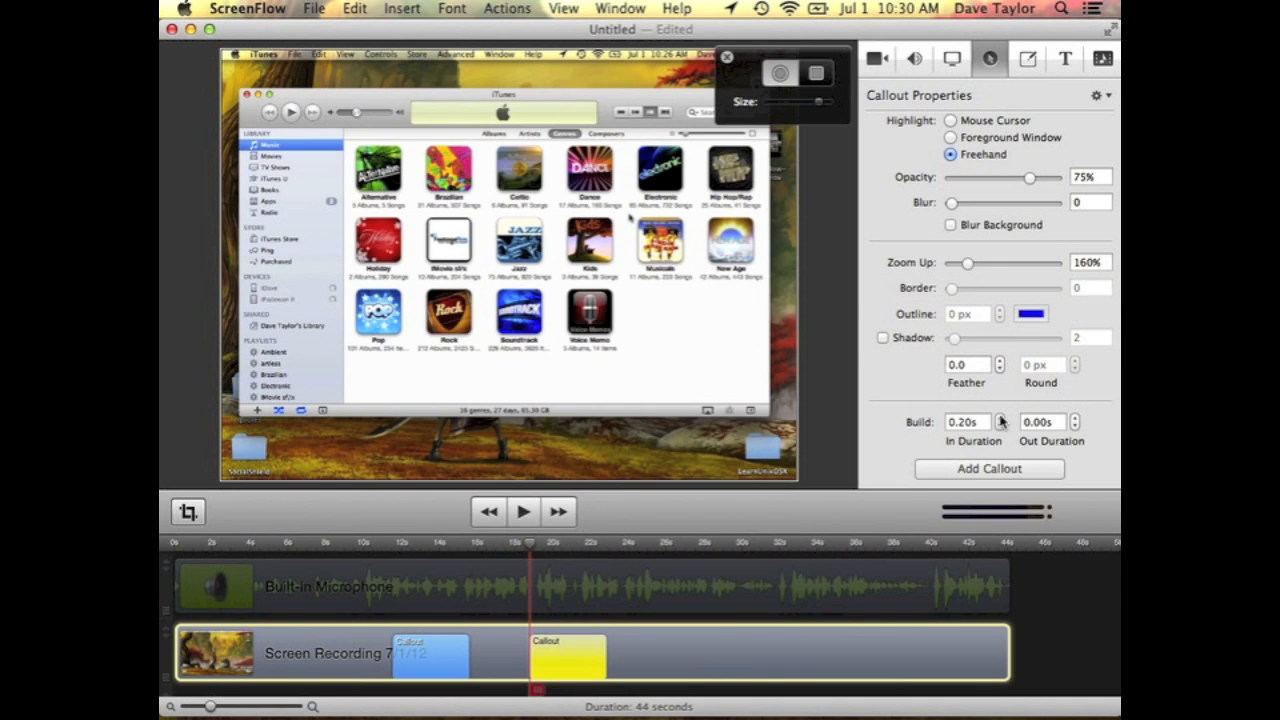
left_click(1076, 419)
left_click(1076, 419)
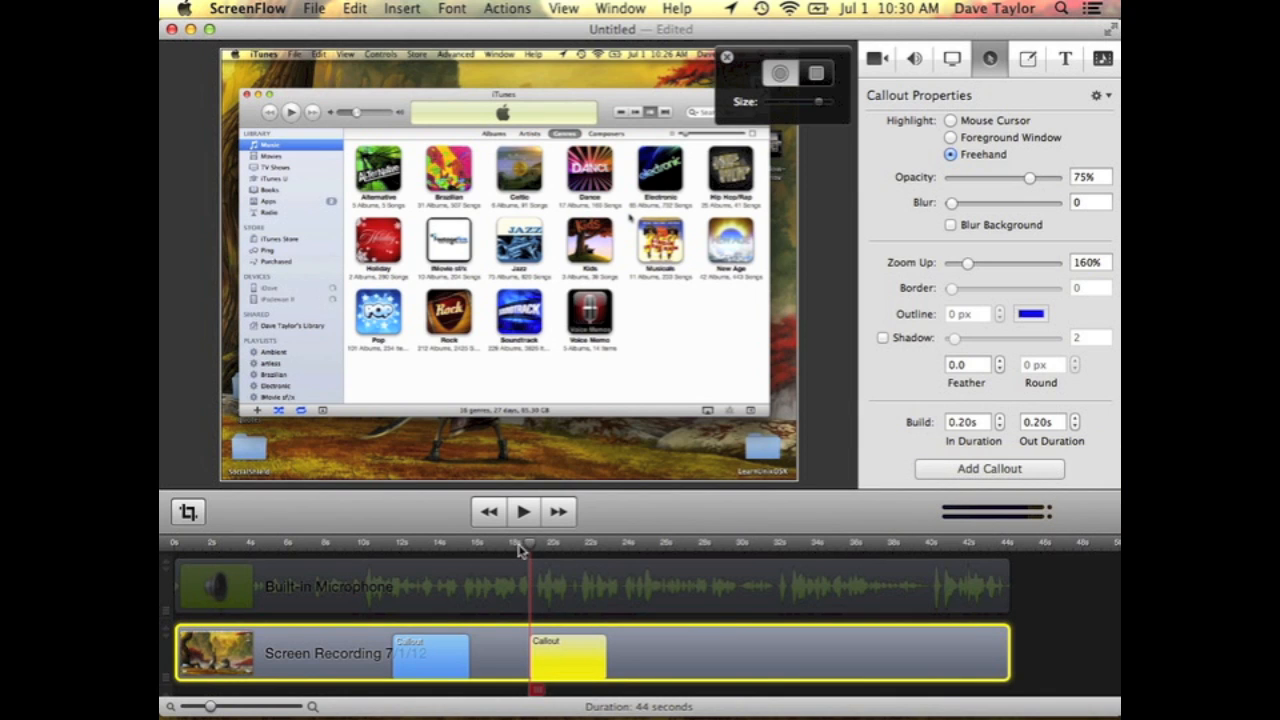
Play the recording from about 18 s to preview the New Age callout
left_click(521, 590)
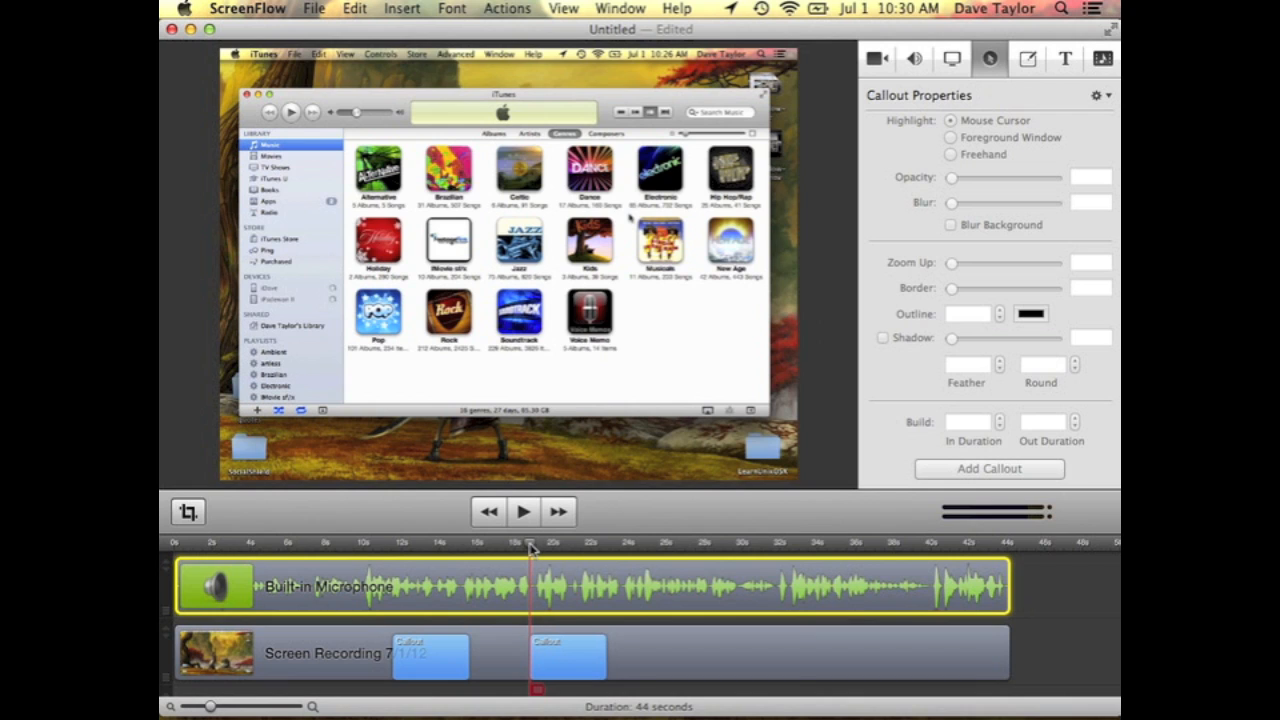
left_click_drag(531, 548, 521, 548)
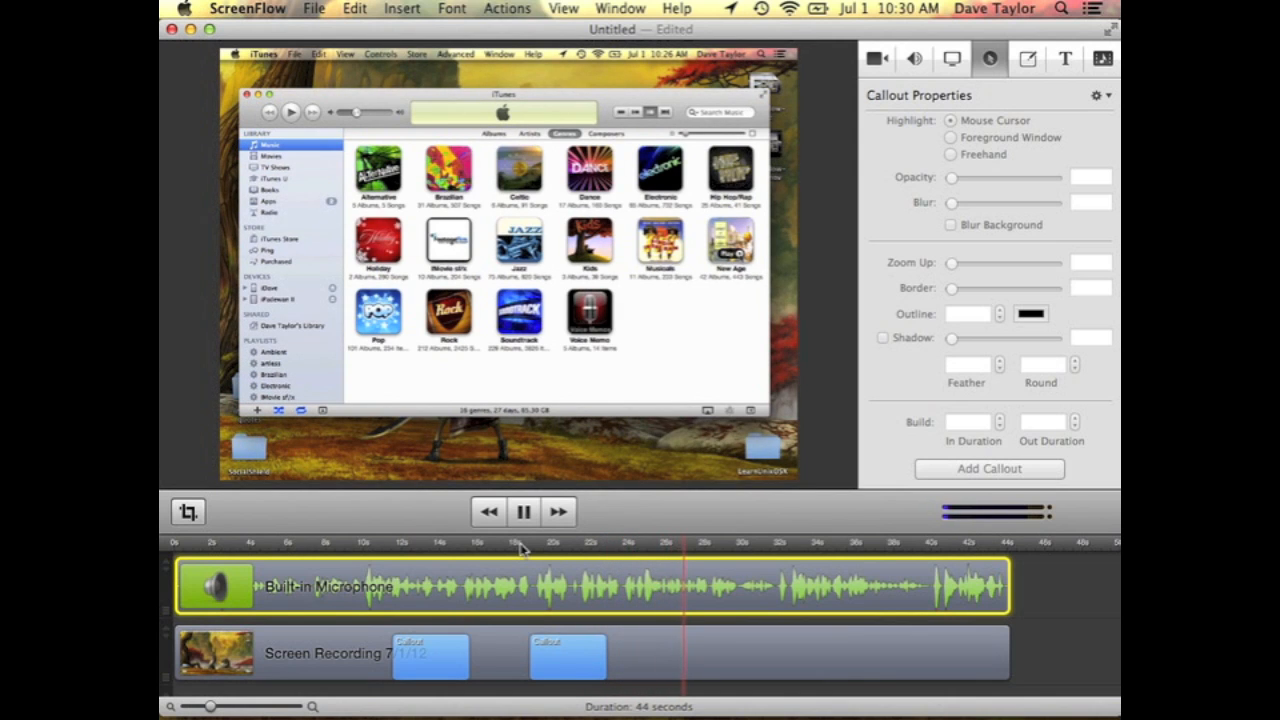
key("space")
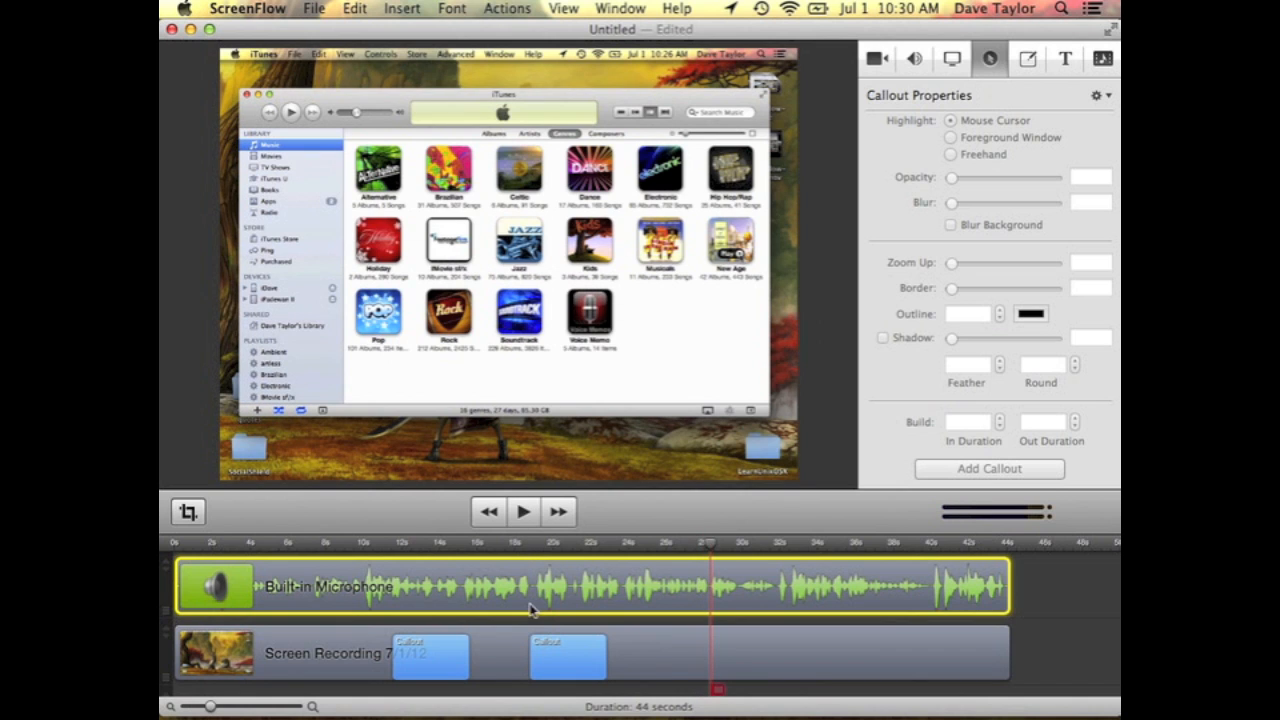
Extend the end of the New Age callout to about 30 s on the timeline
left_click(600, 656)
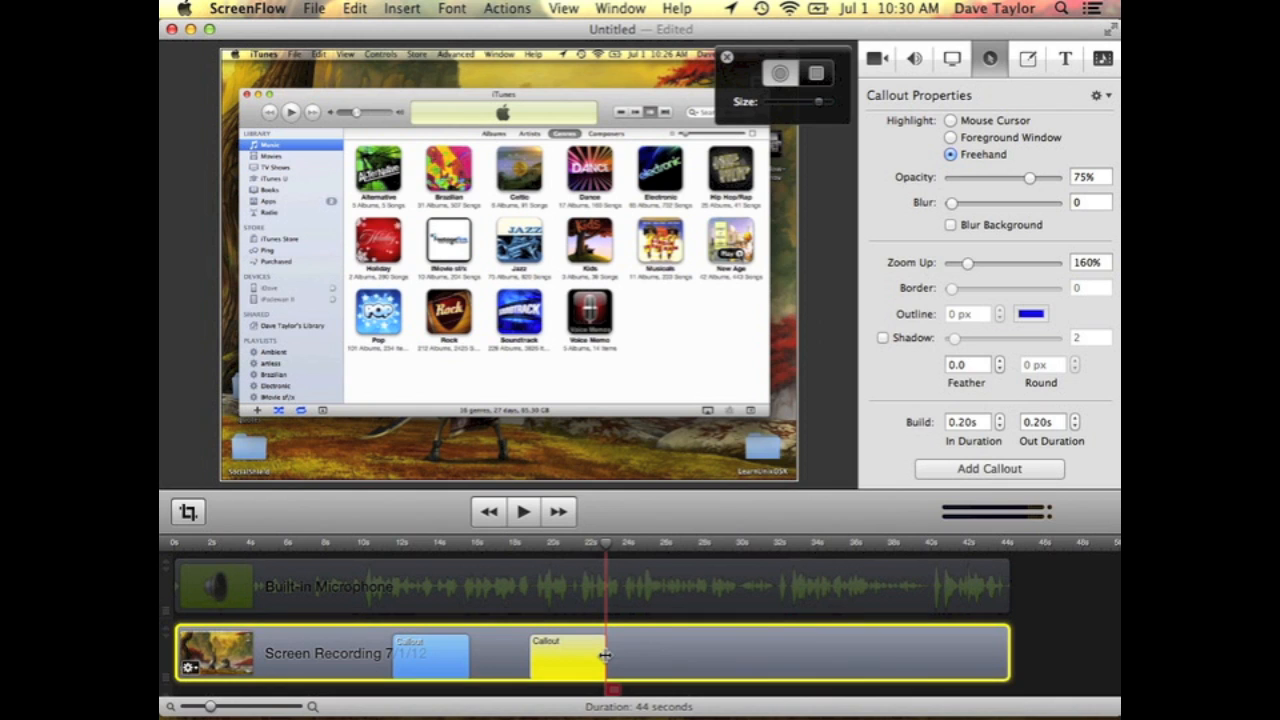
left_click_drag(605, 655, 737, 655)
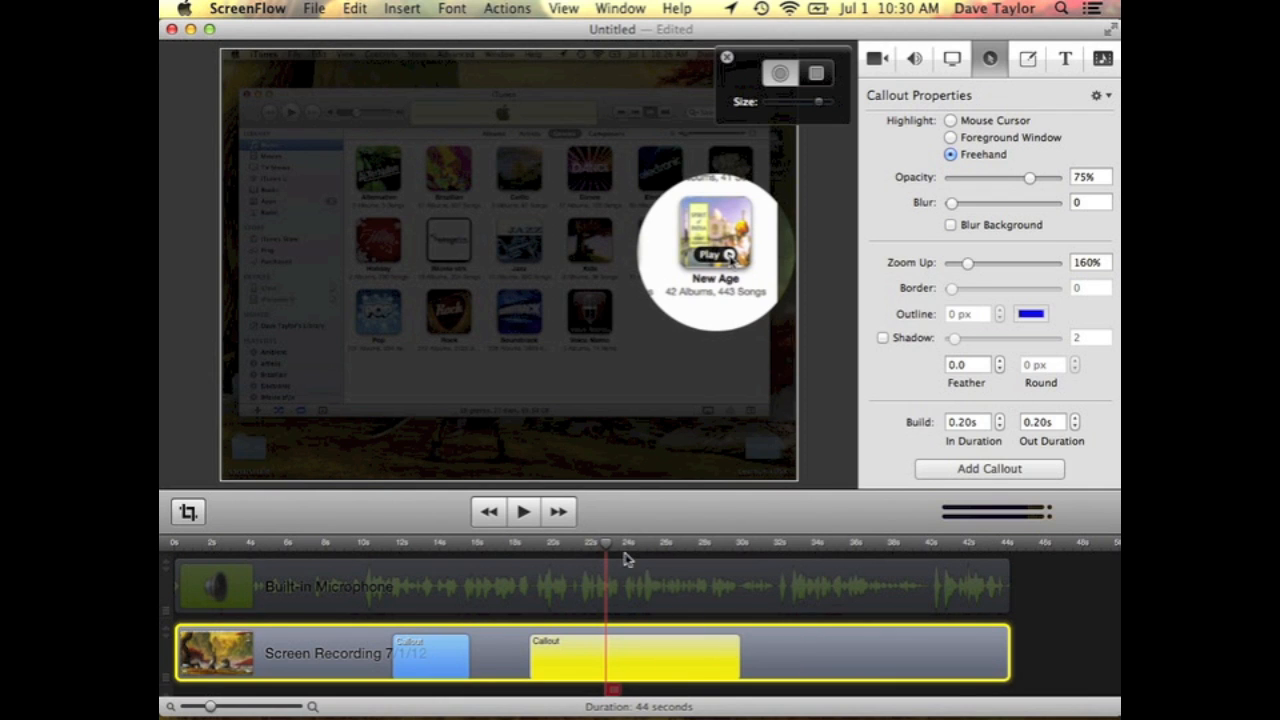
Play the recording from about 28 s to check how the extended New Age callout ends
left_click(639, 602)
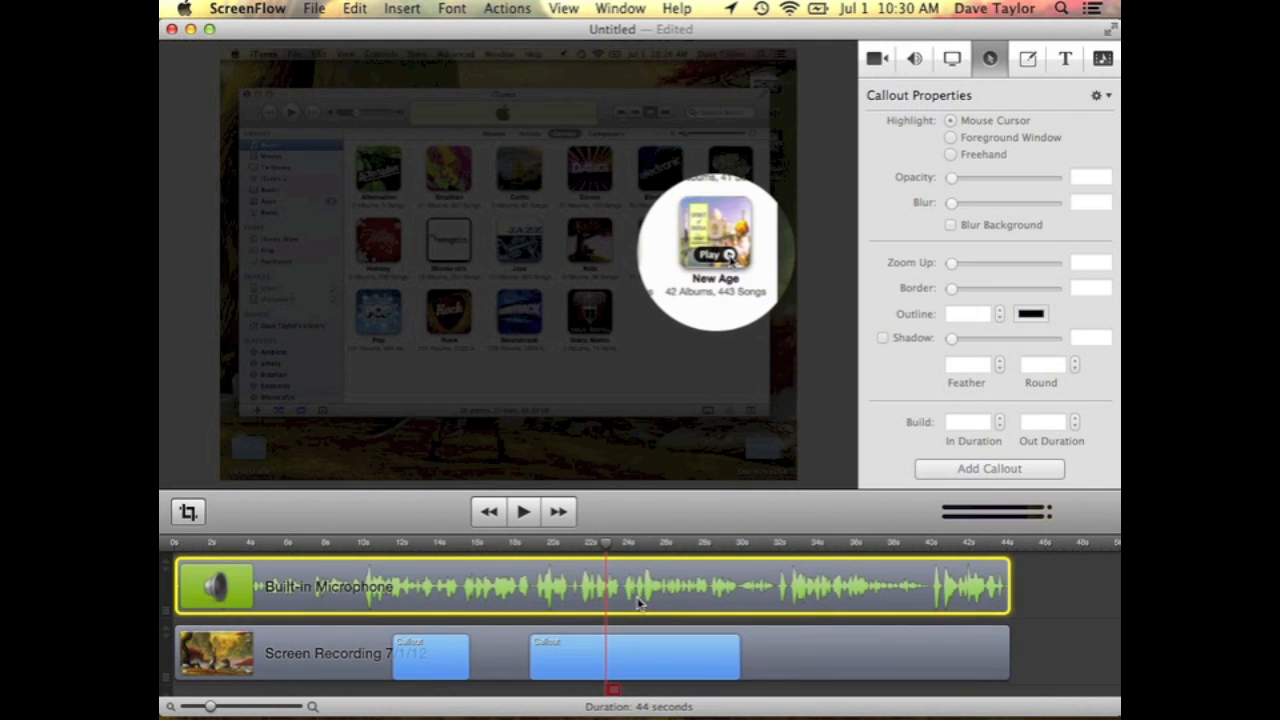
left_click_drag(607, 548, 700, 548)
key("space")
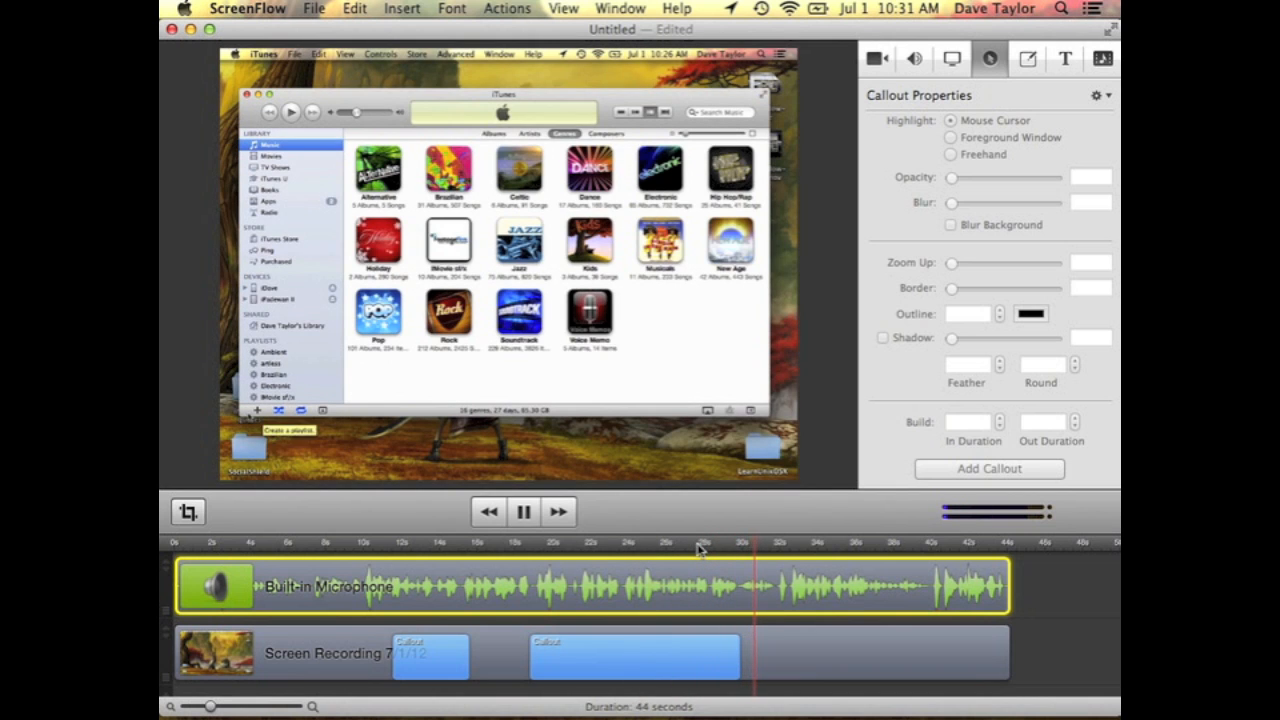
key("space")
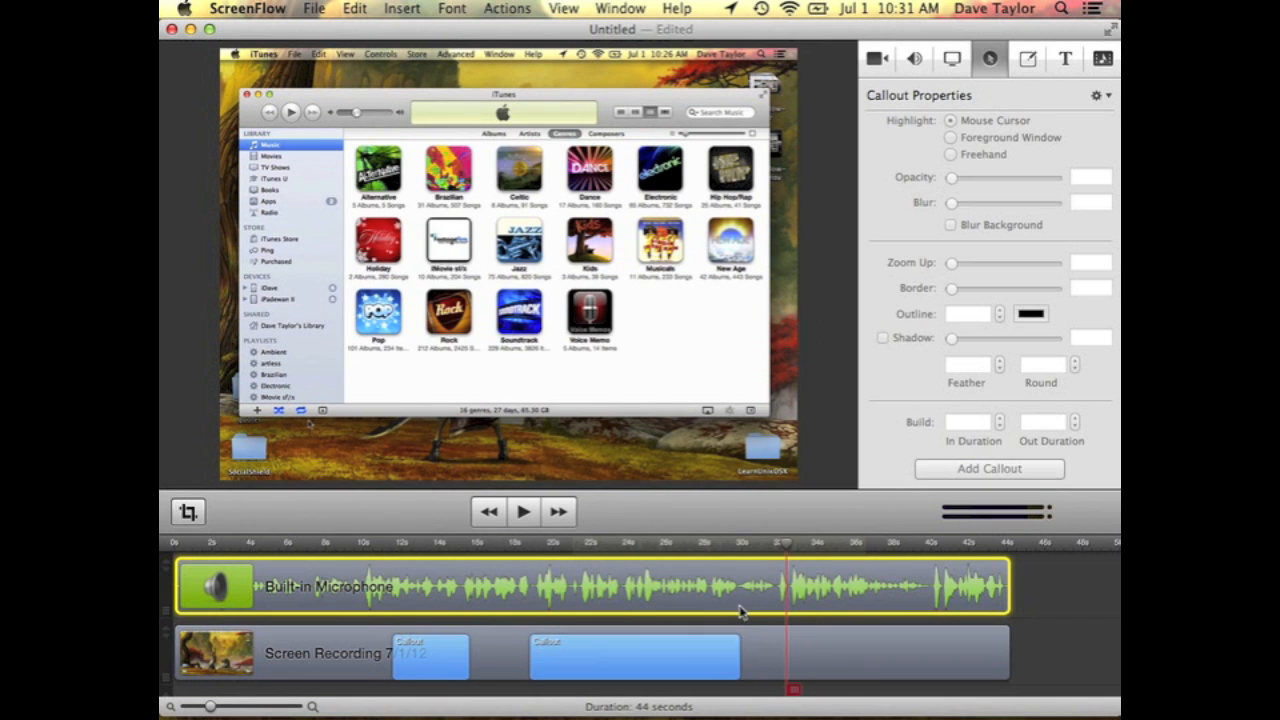
Add a Freehand callout at about 30 s of the screen recording, with a rectangle around the iTunes shuffle and repeat buttons
left_click_drag(787, 551, 752, 556)
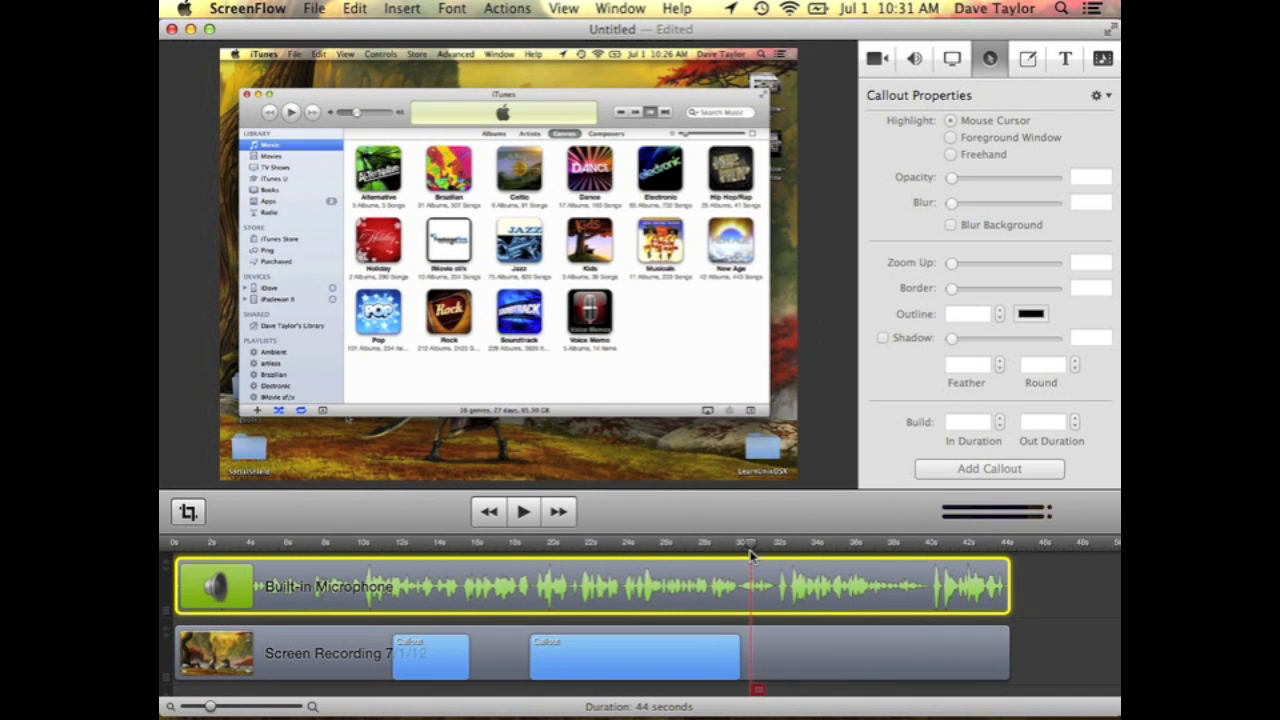
left_click(804, 666)
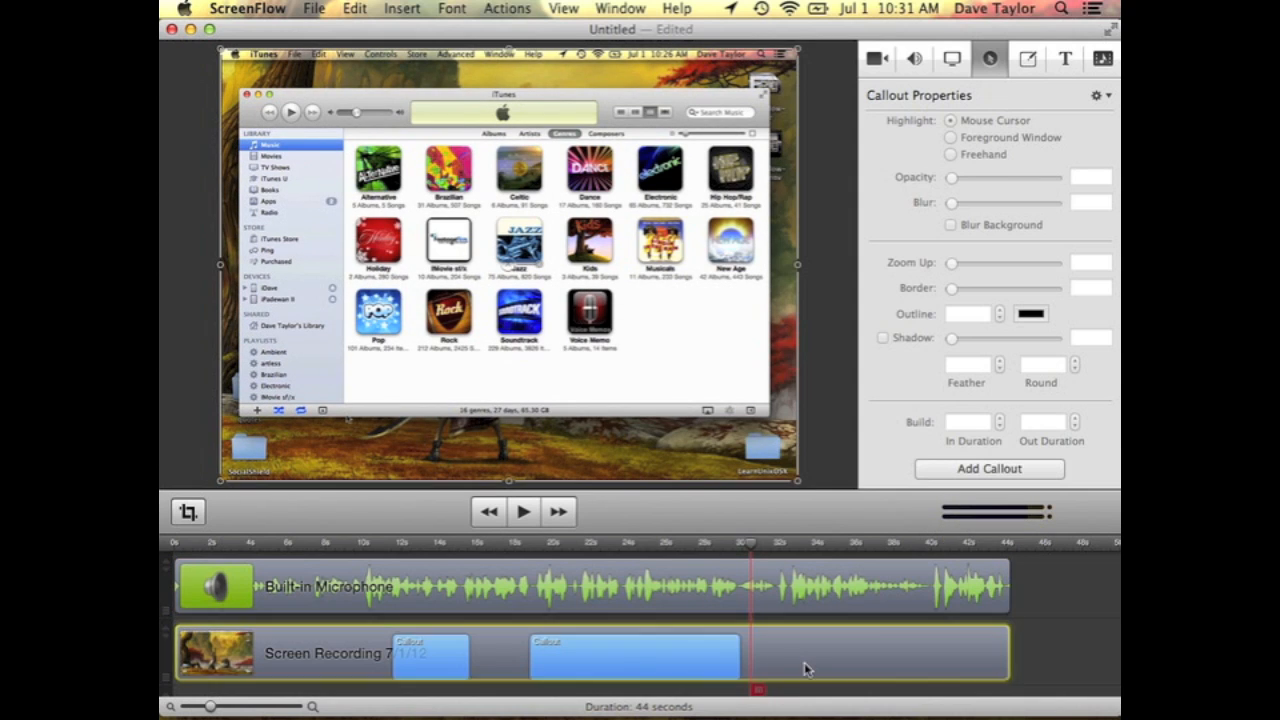
left_click(813, 588)
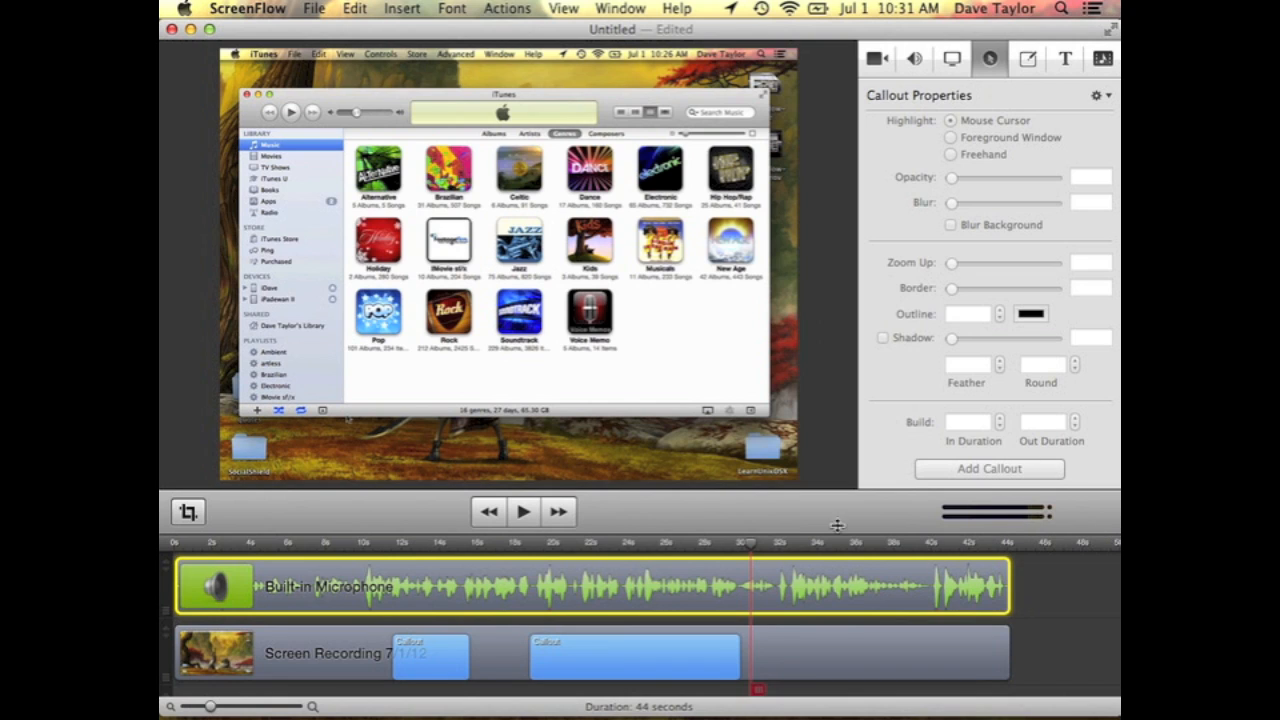
left_click(771, 654)
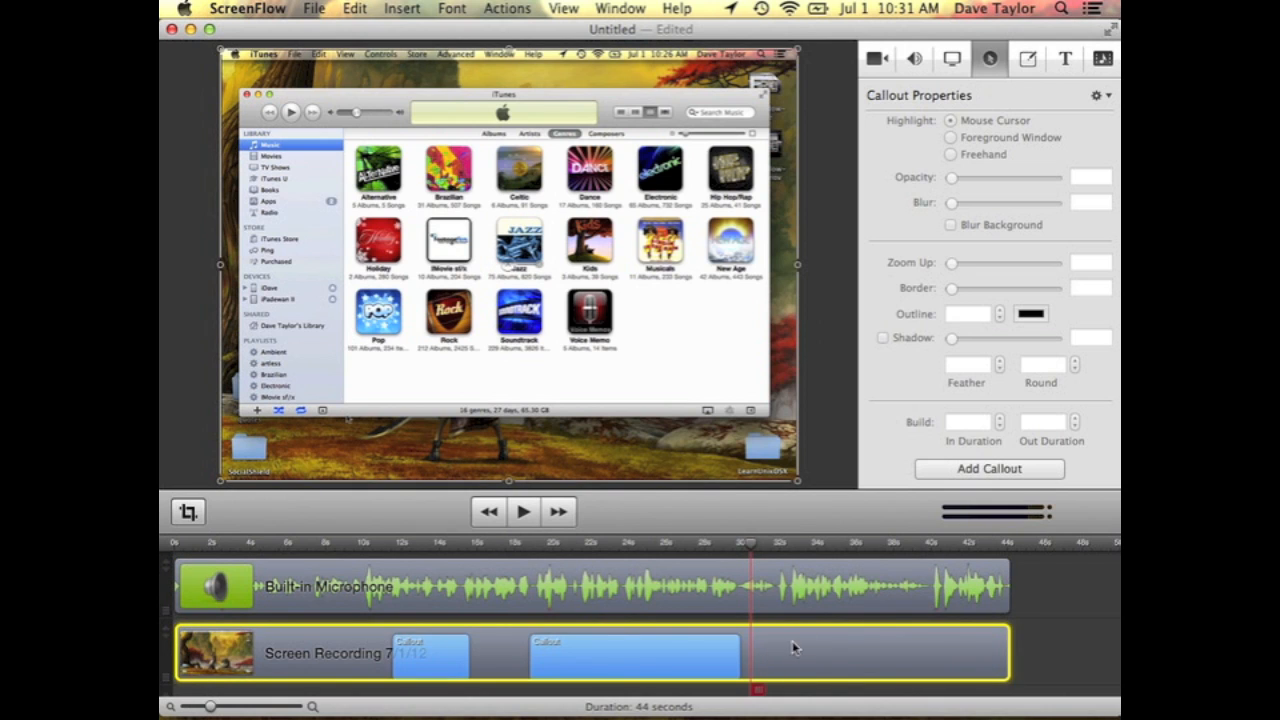
left_click(991, 470)
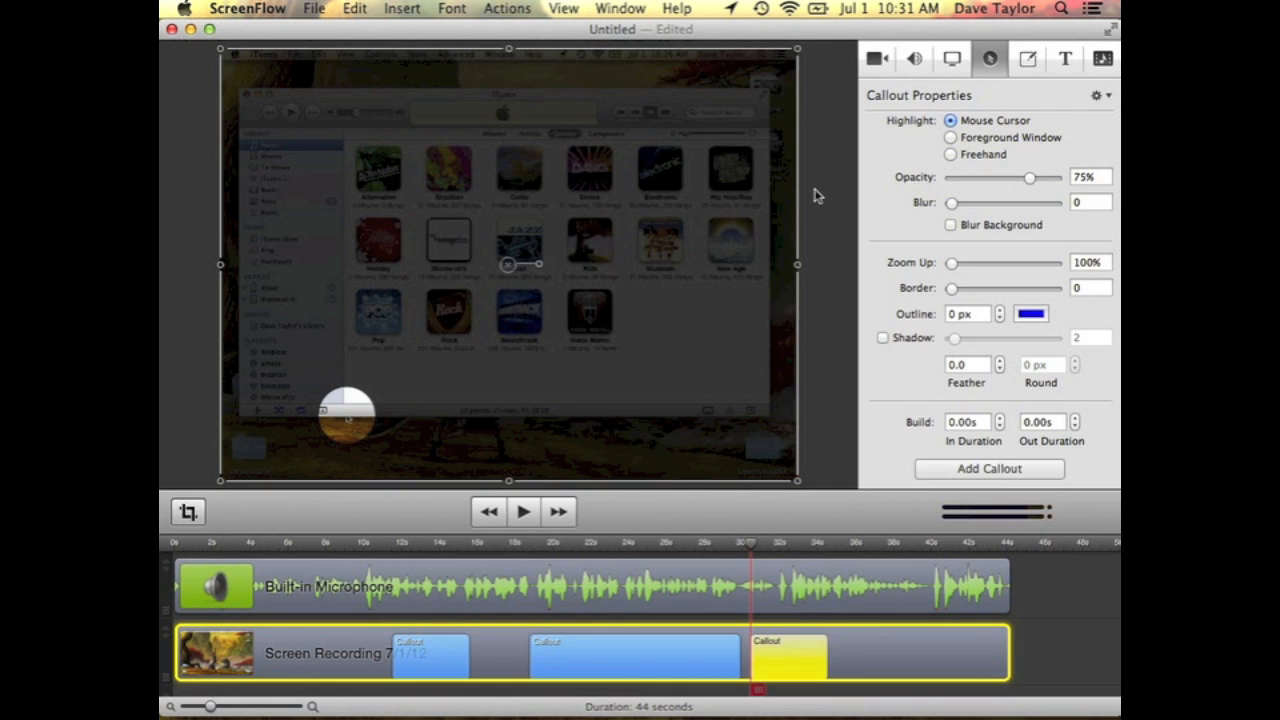
left_click(982, 155)
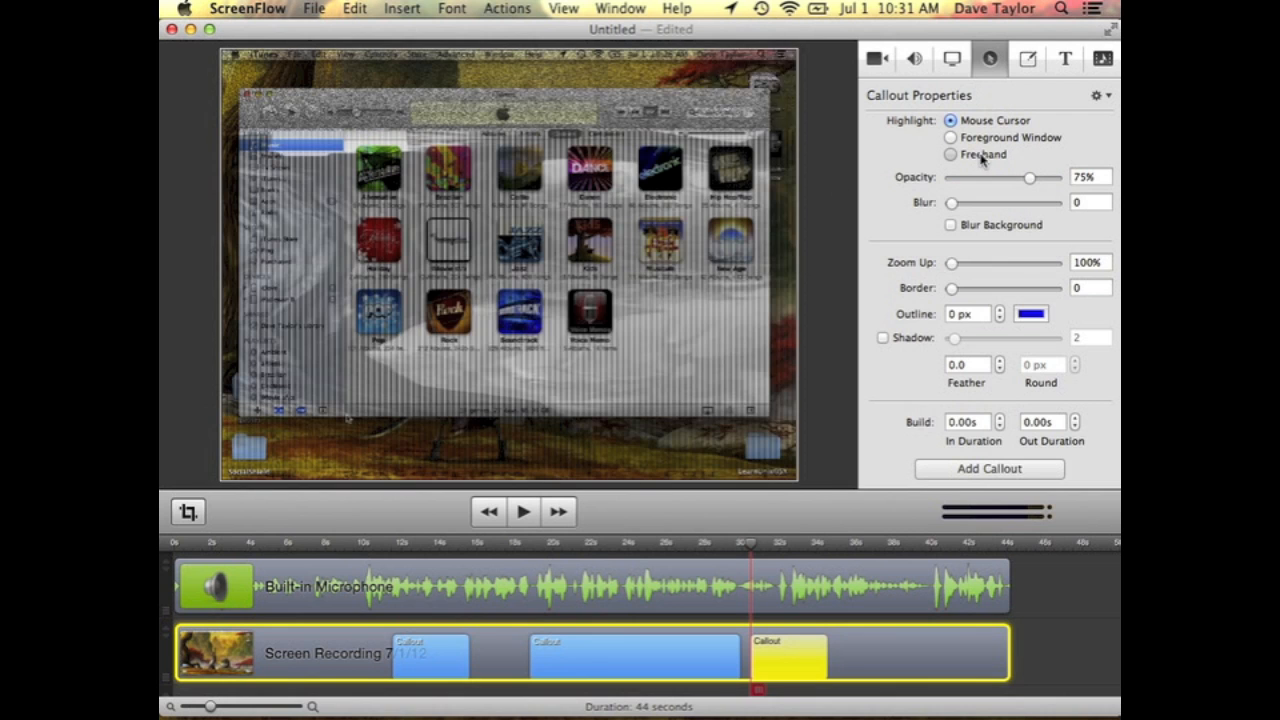
left_click(814, 80)
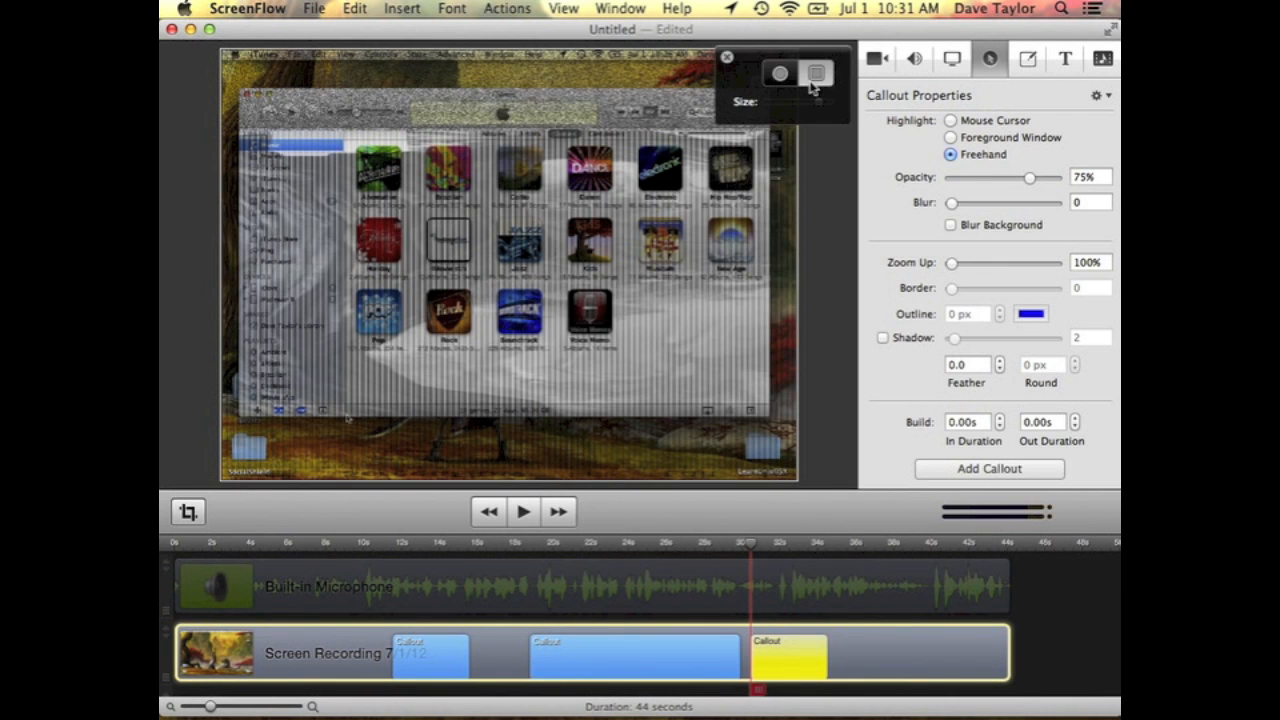
left_click_drag(264, 400, 318, 422)
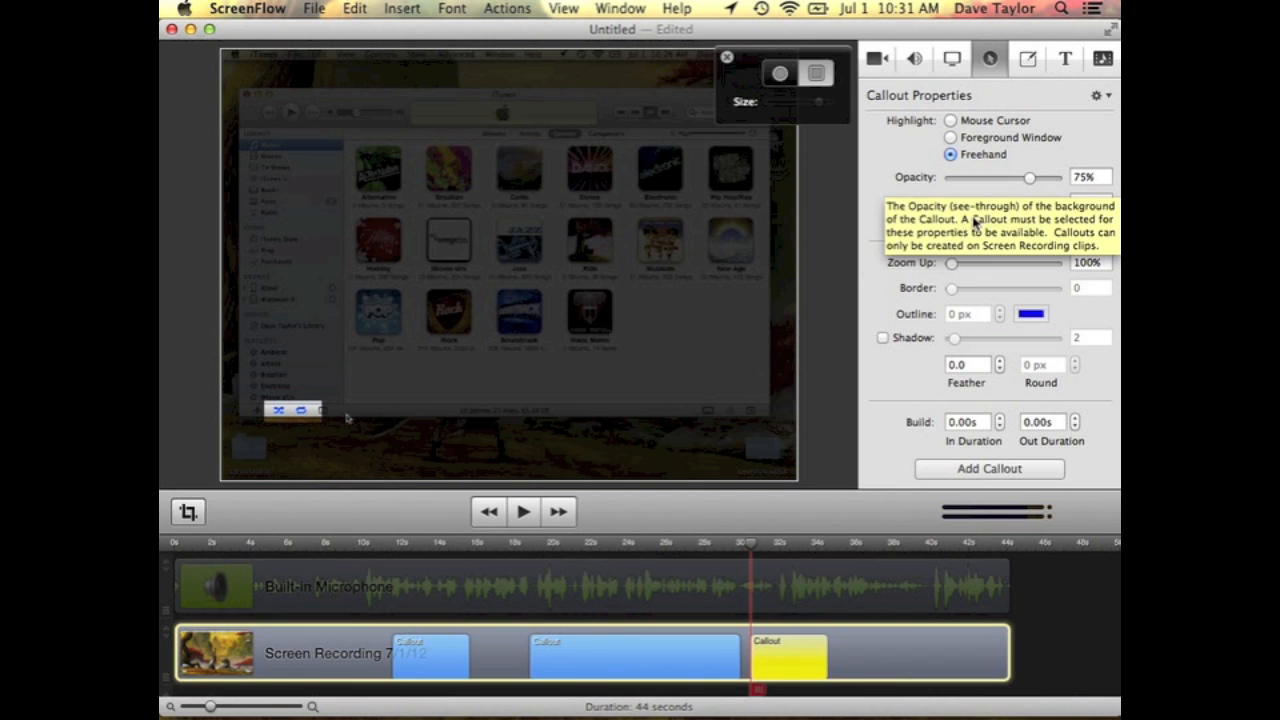
Set the shuffle and repeat callout's Zoom Up to 231% and its build In Duration and Out Duration to 0.20 s each
left_click_drag(952, 265, 986, 267)
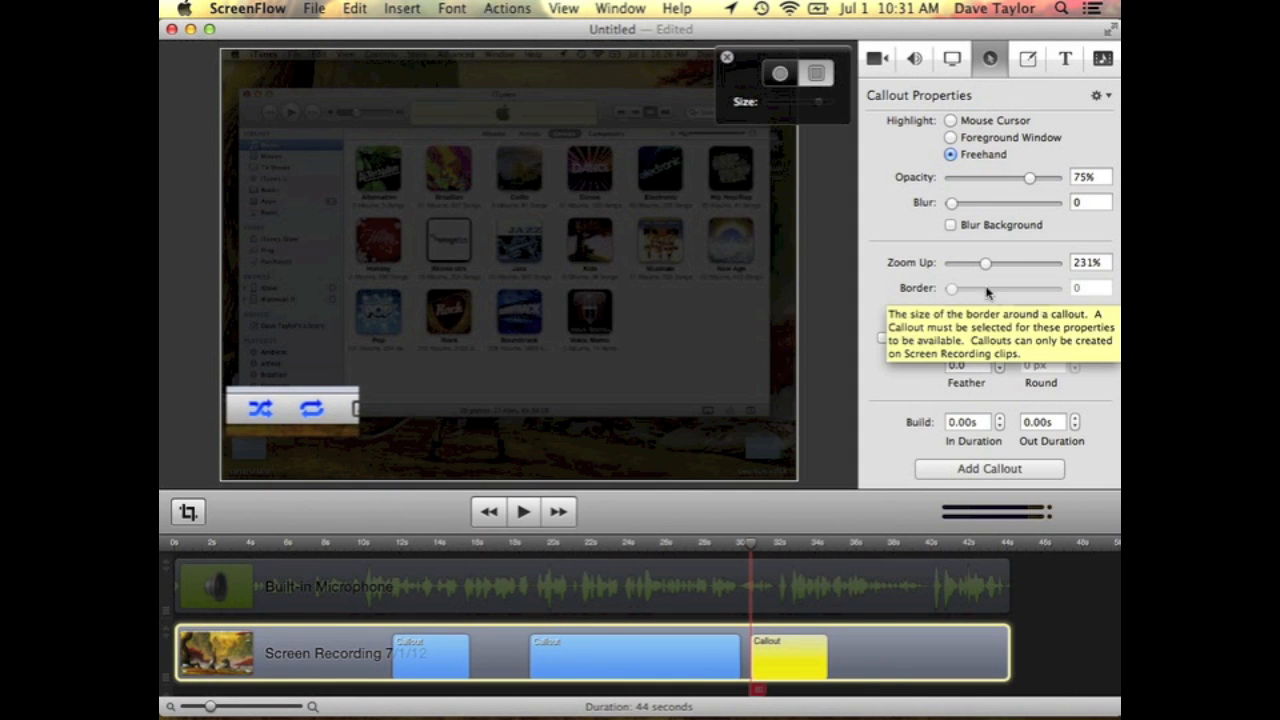
left_click(999, 419)
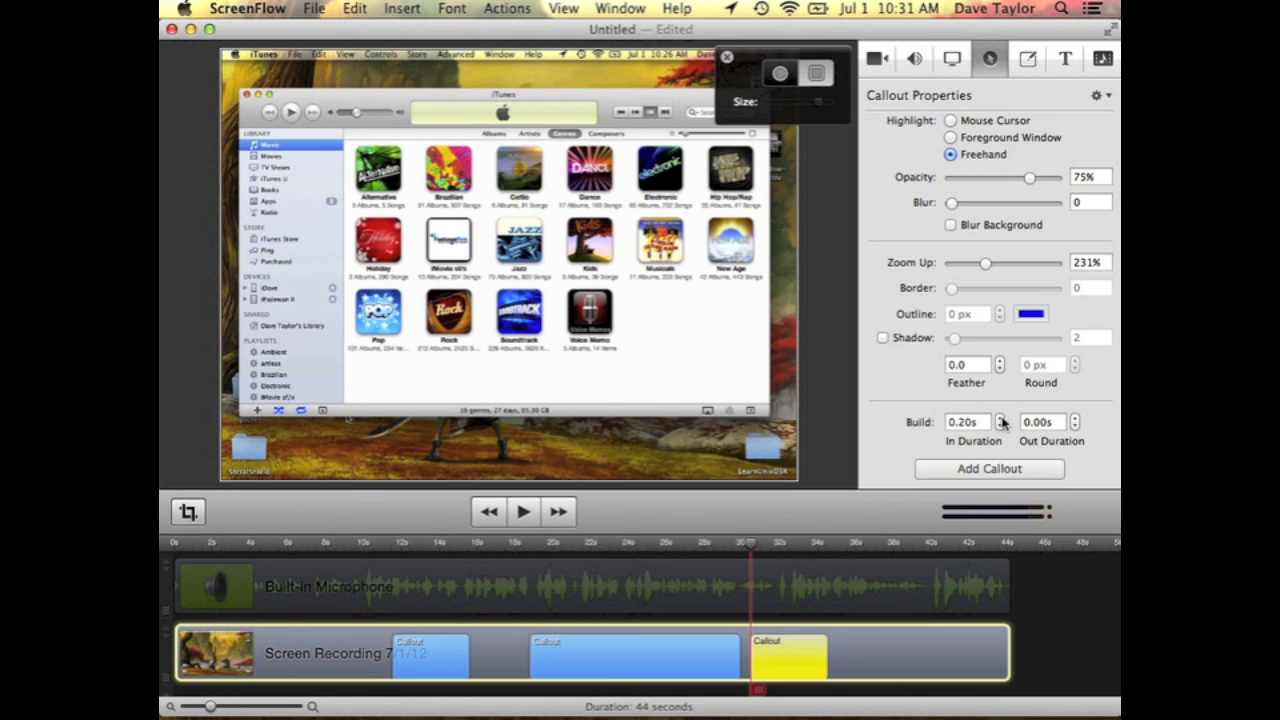
left_click(1076, 419)
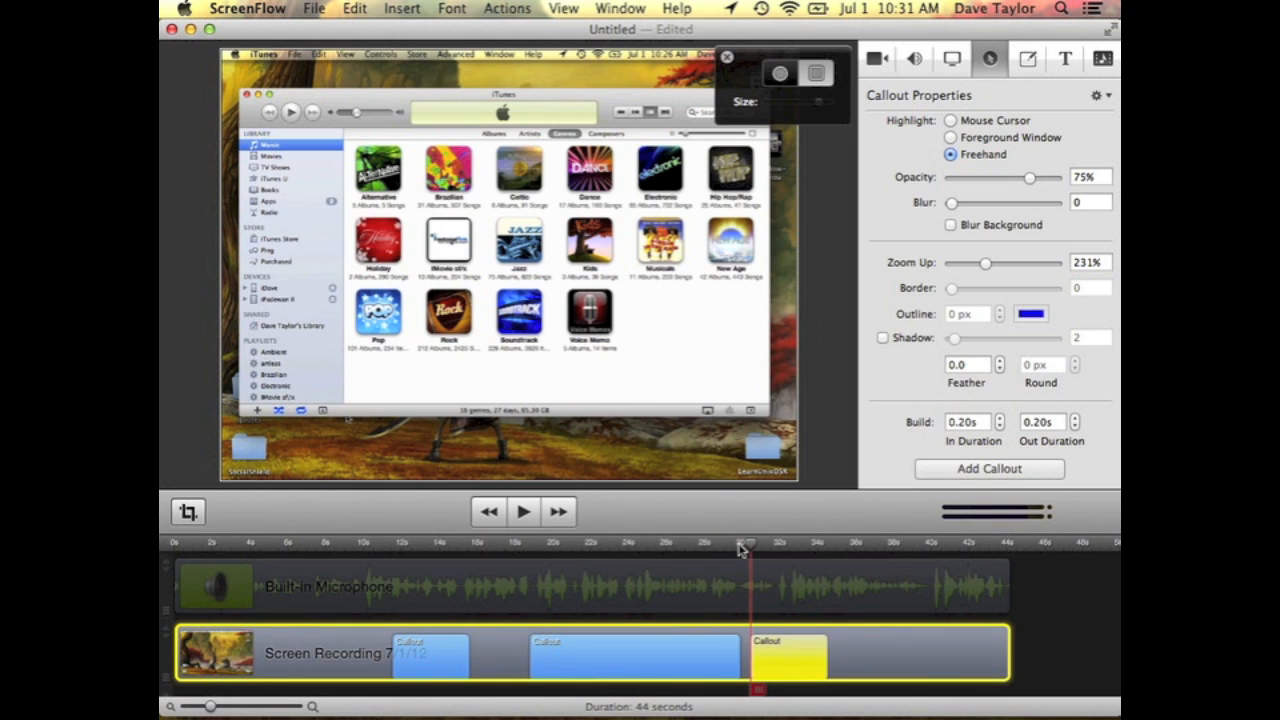
Play the recording from about 29 s to preview the shuffle and repeat callout
left_click(758, 603)
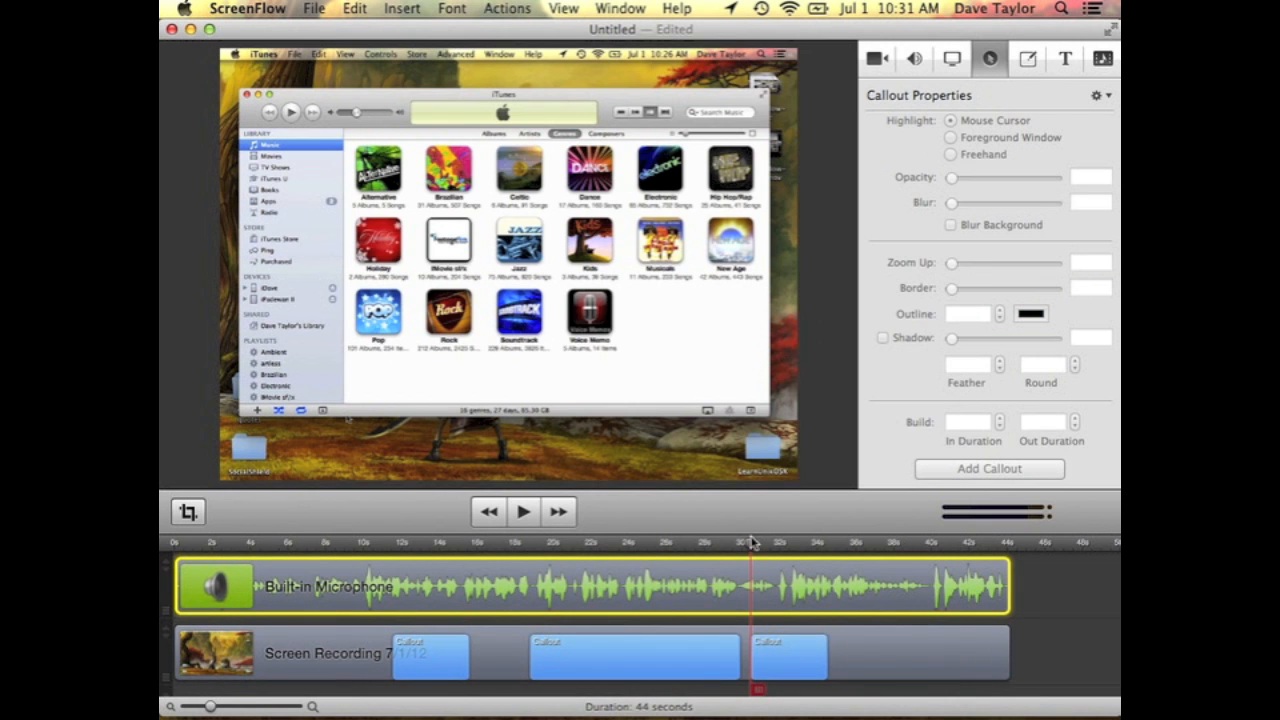
left_click_drag(753, 545, 720, 545)
key("space")
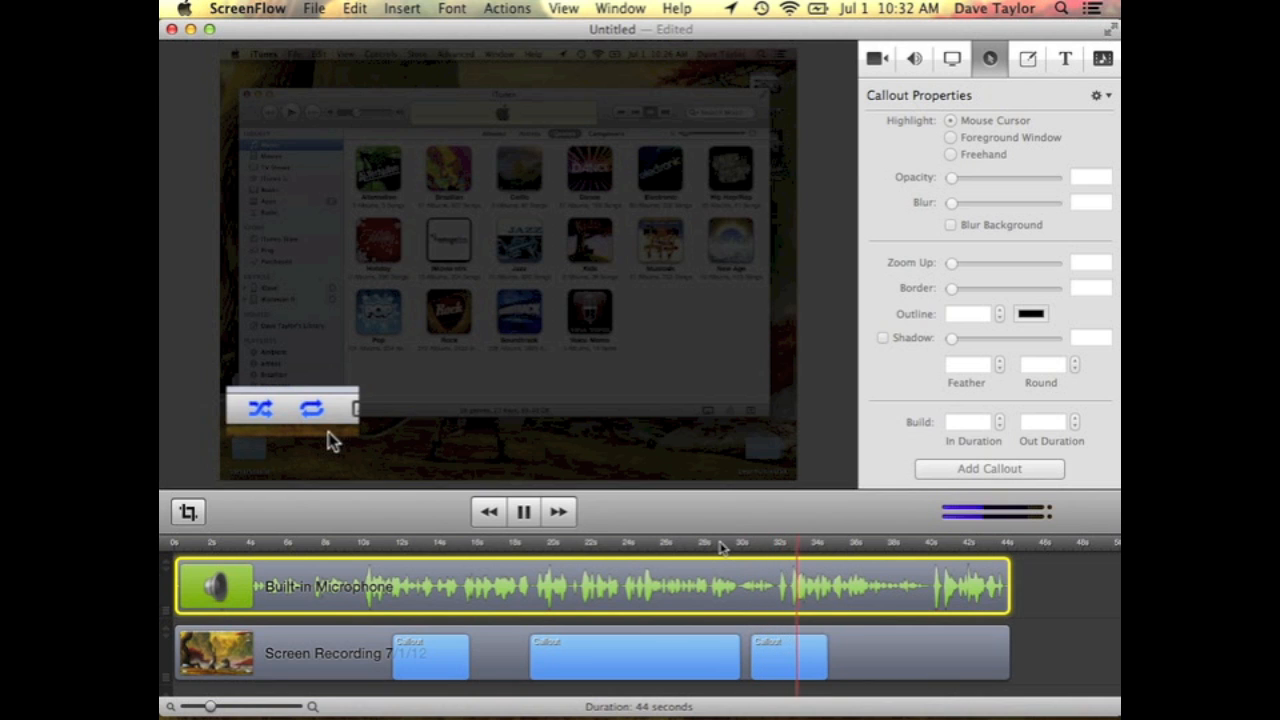
key("space")
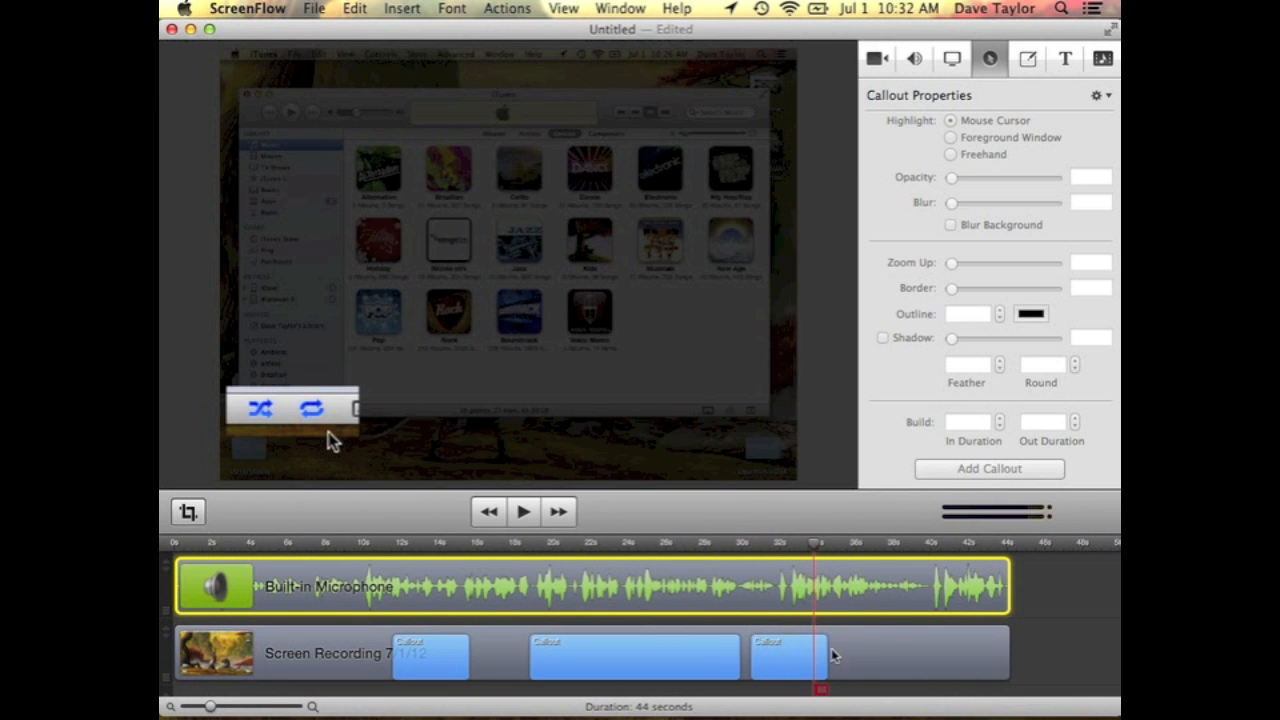
Select all three callouts on the screen recording clip at once
left_click(818, 655)
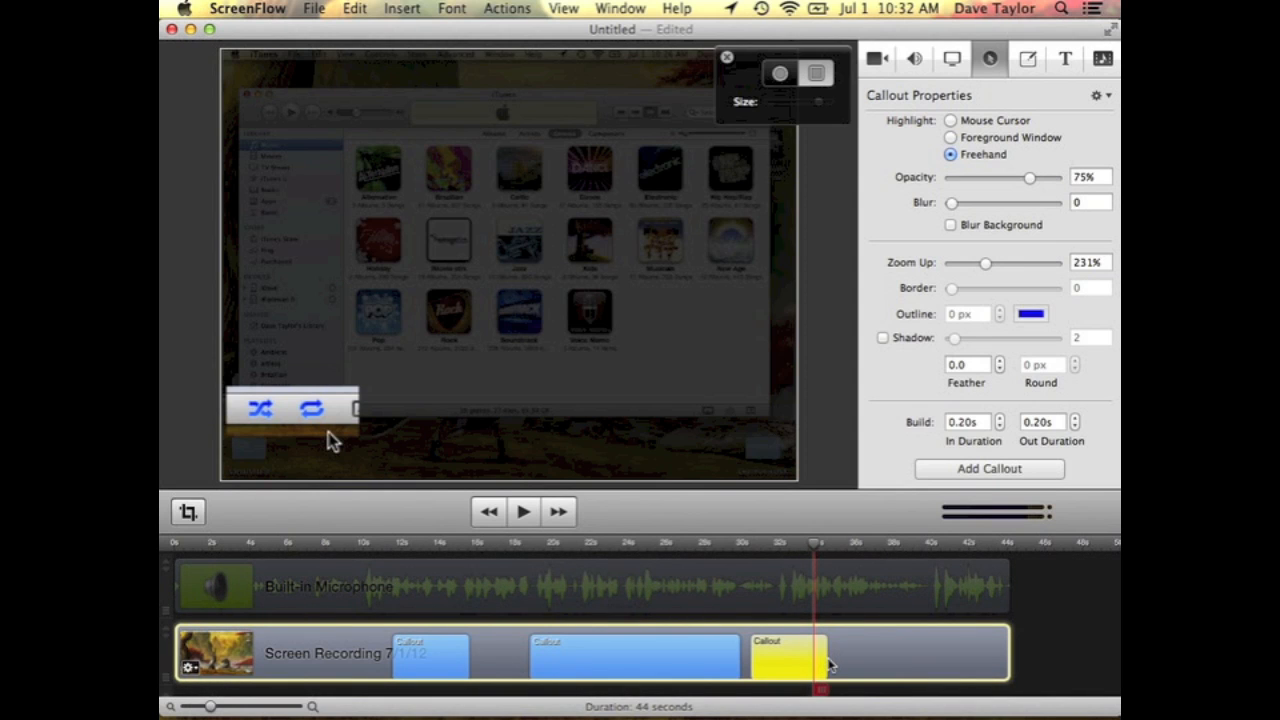
left_click(829, 665)
left_click(806, 656)
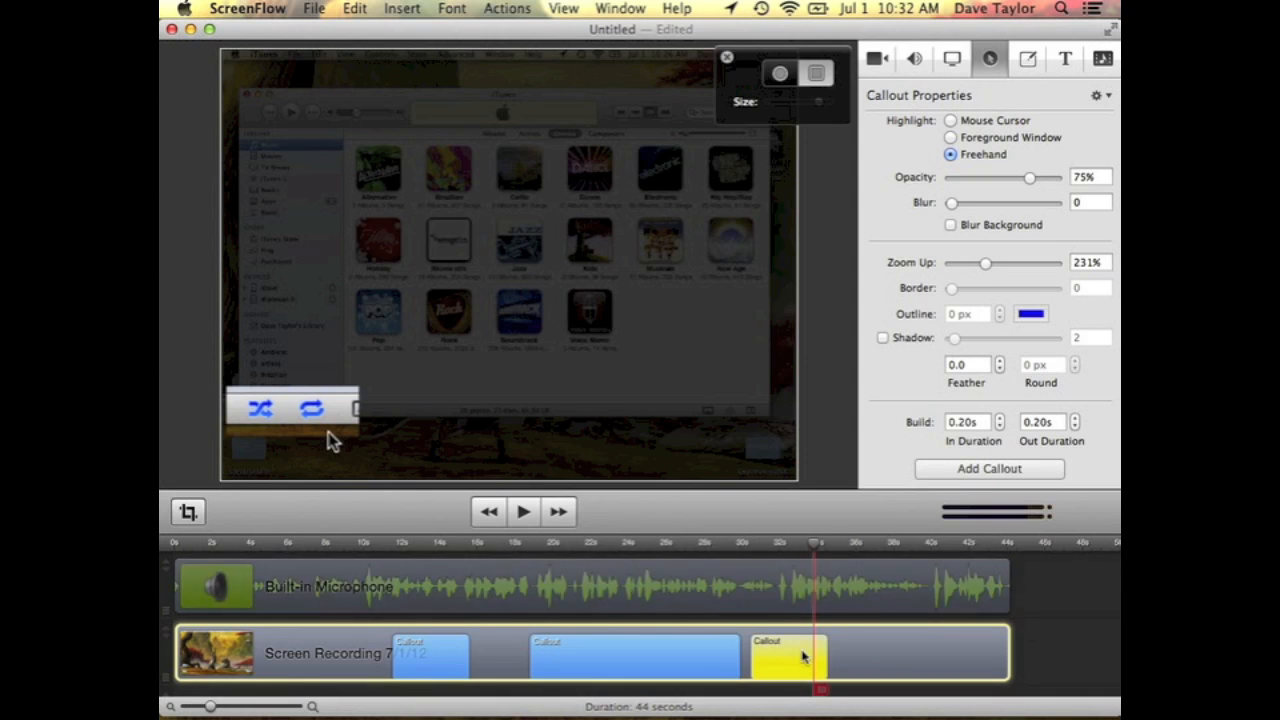
key("super+a")
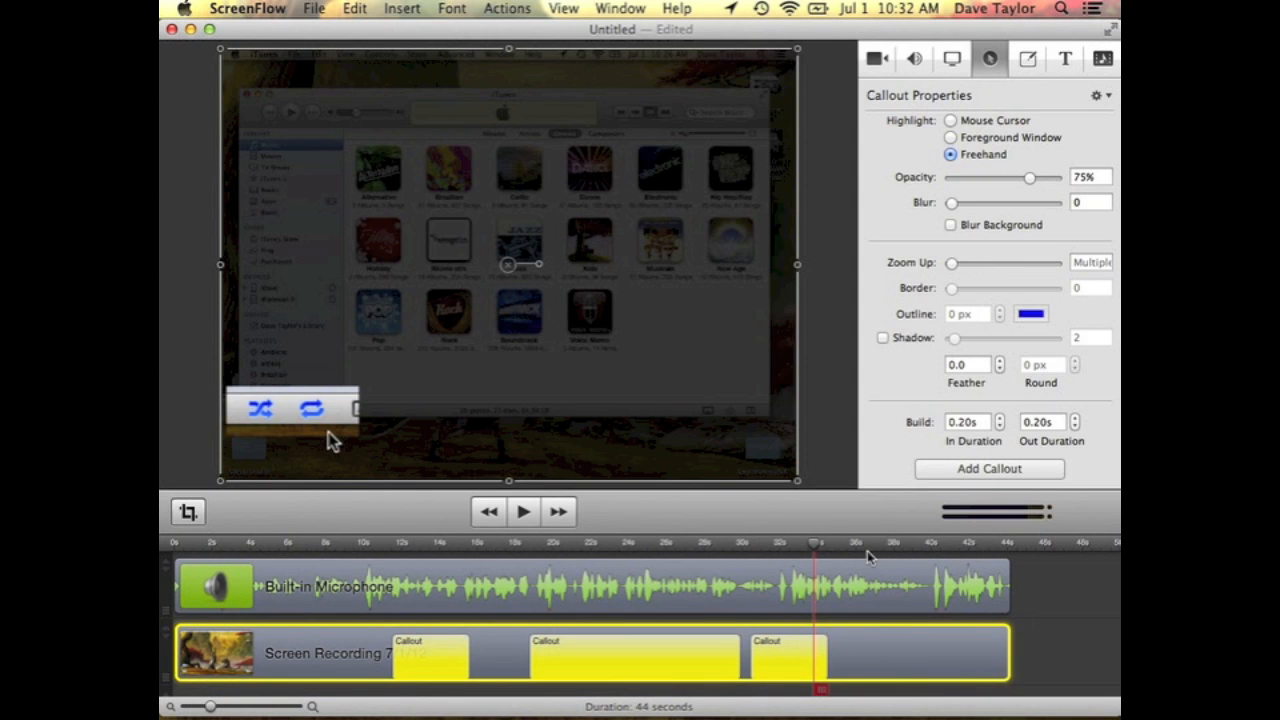
Shorten the shuffle and repeat callout on the screen recording clip so that it ends at about 33 s
left_click(866, 580)
left_click(806, 656)
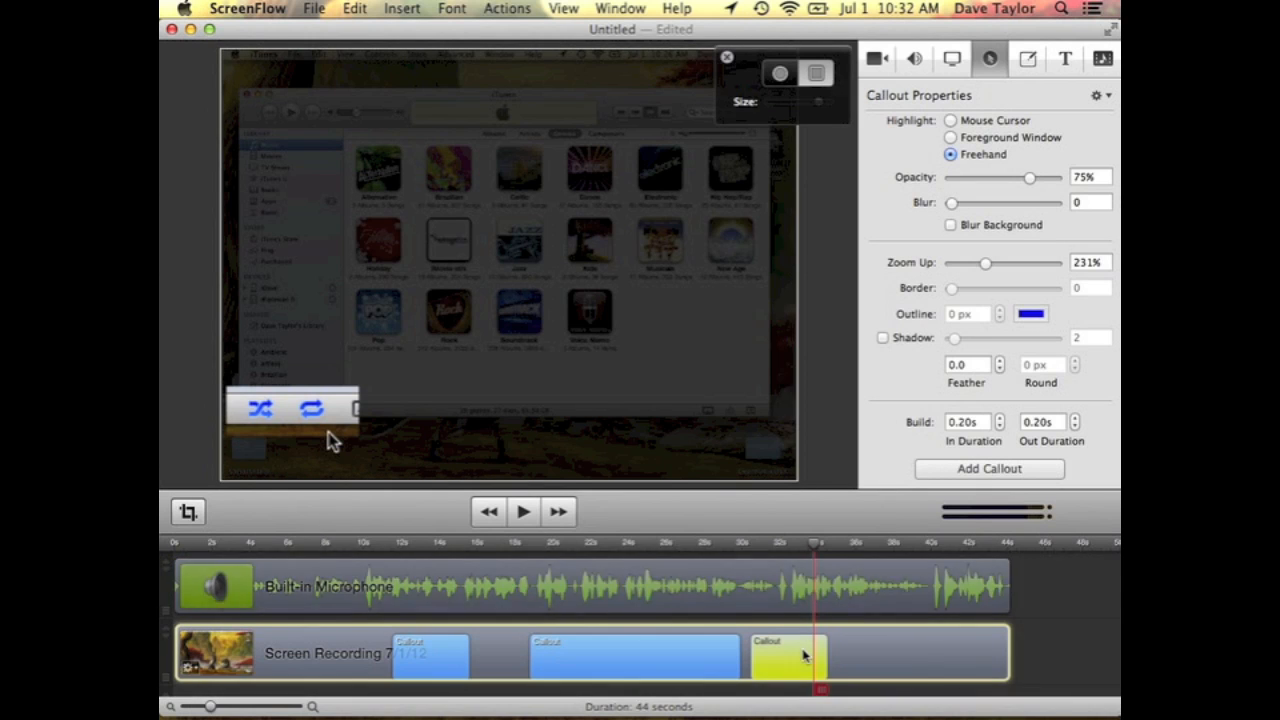
key("super+a")
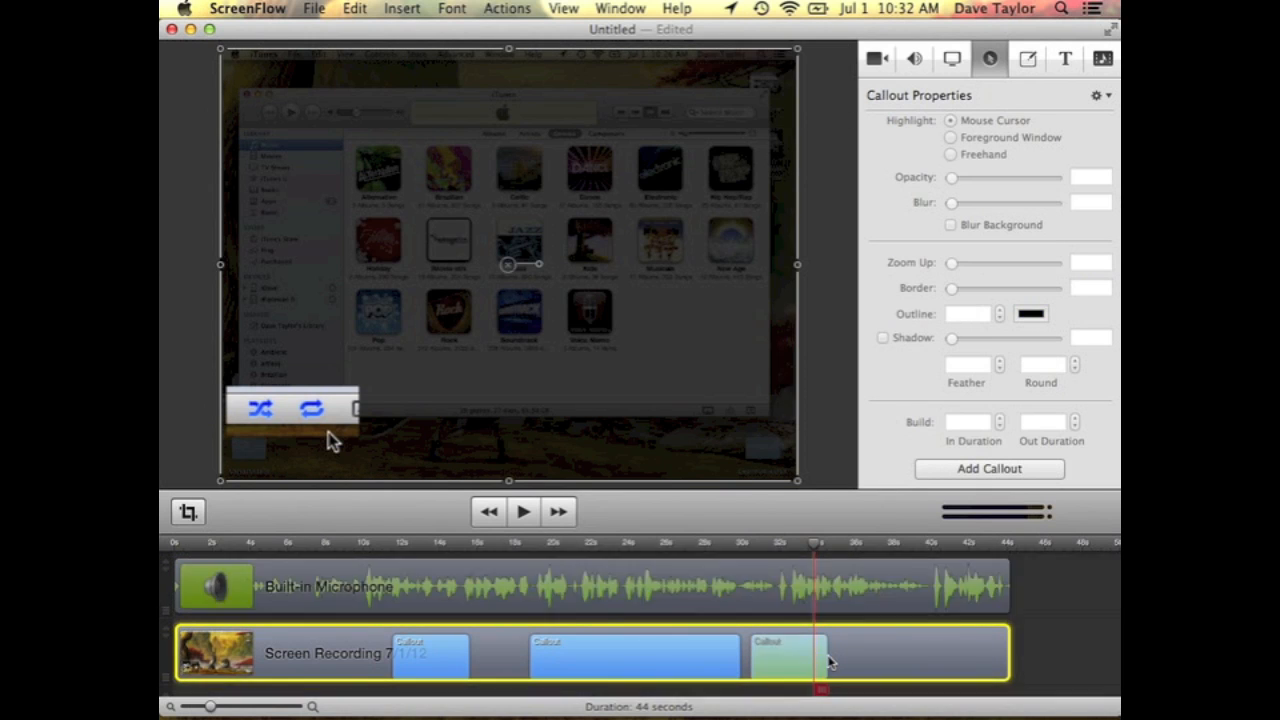
left_click(805, 664)
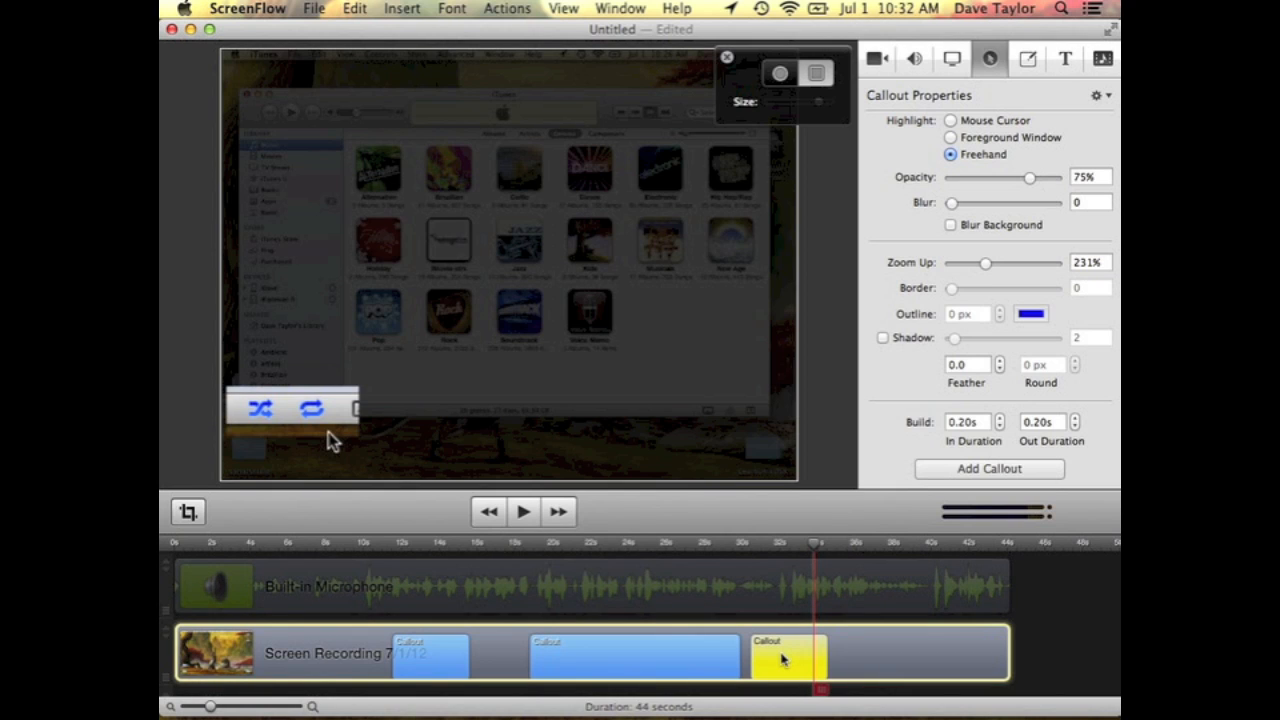
left_click_drag(214, 707, 231, 711)
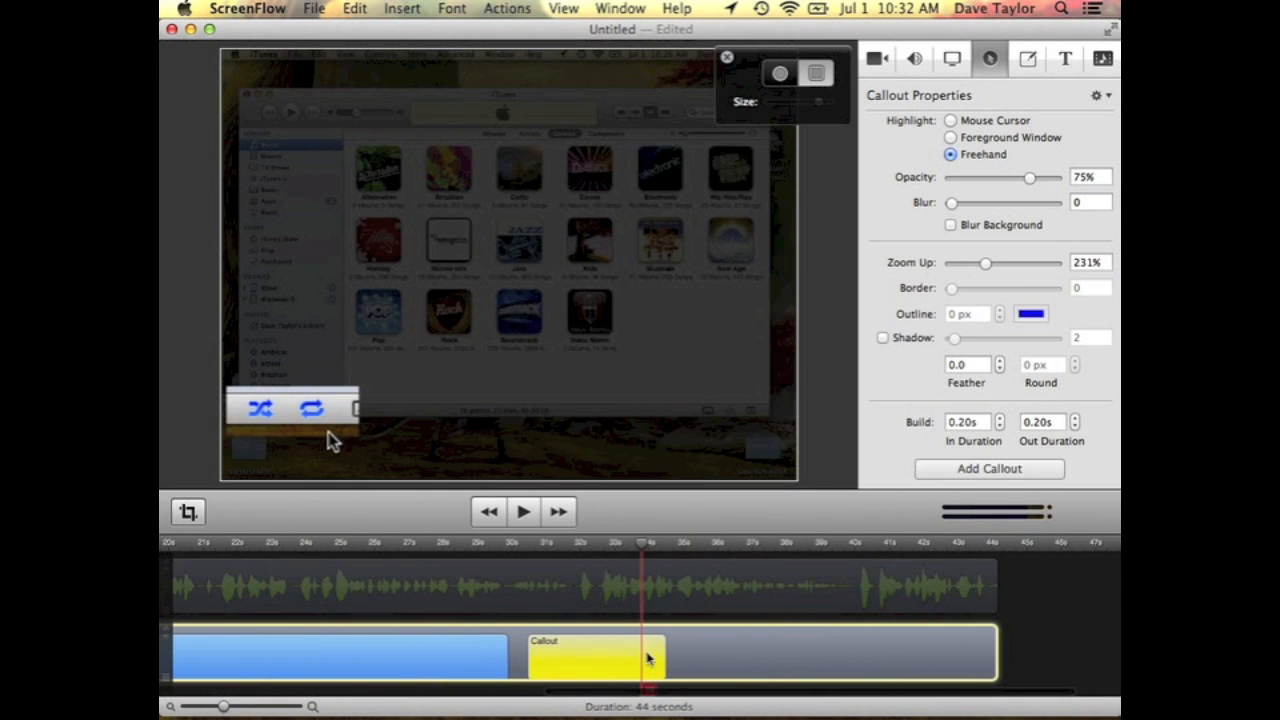
left_click(426, 674)
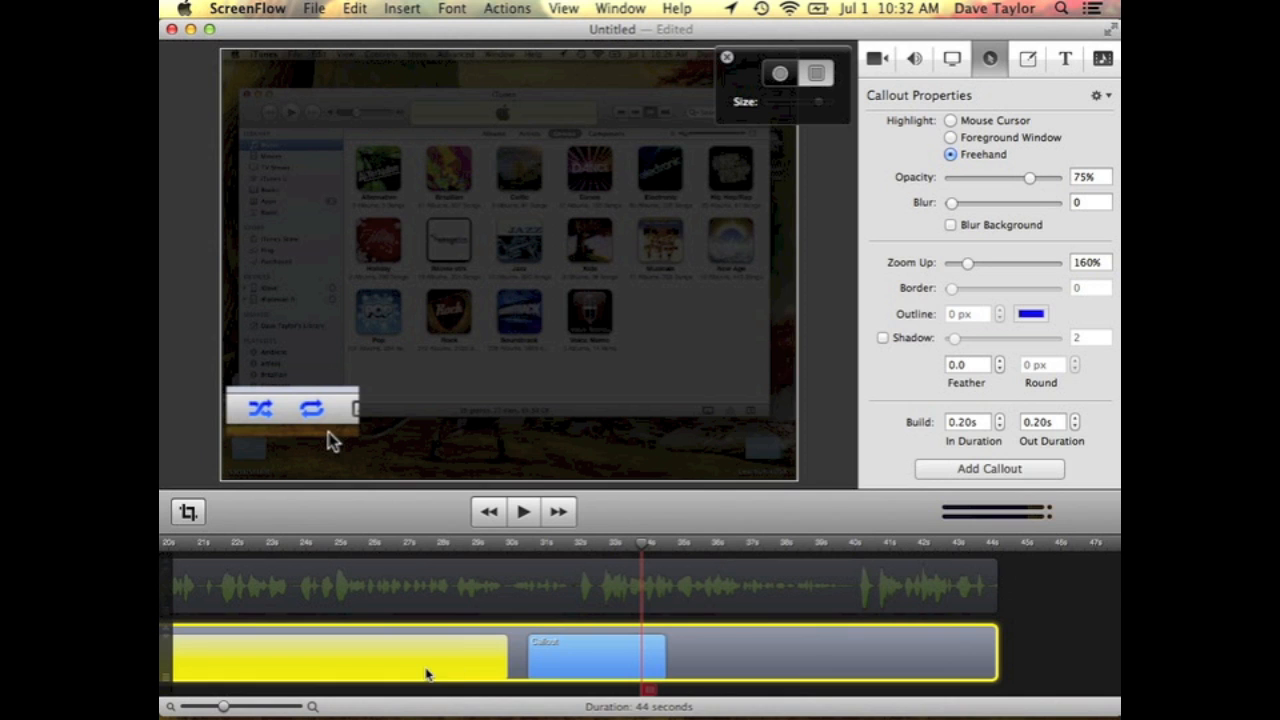
left_click(570, 657)
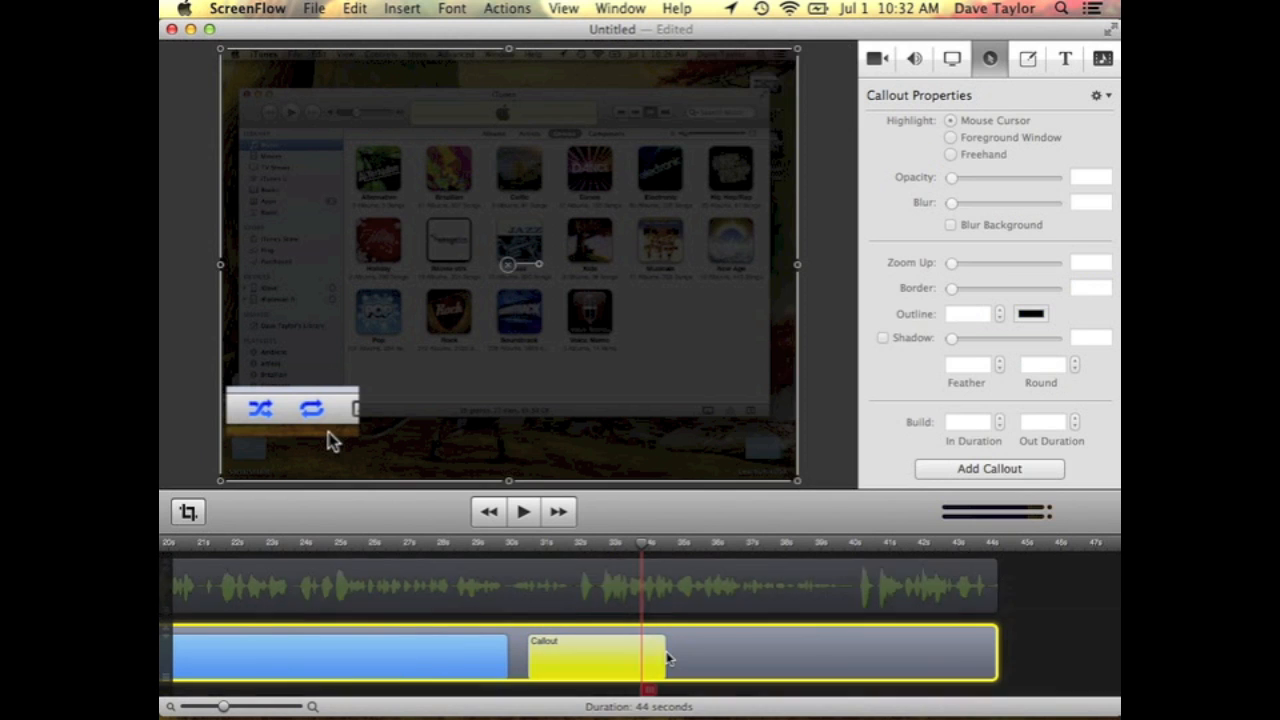
left_click(668, 655)
left_click_drag(661, 655, 621, 658)
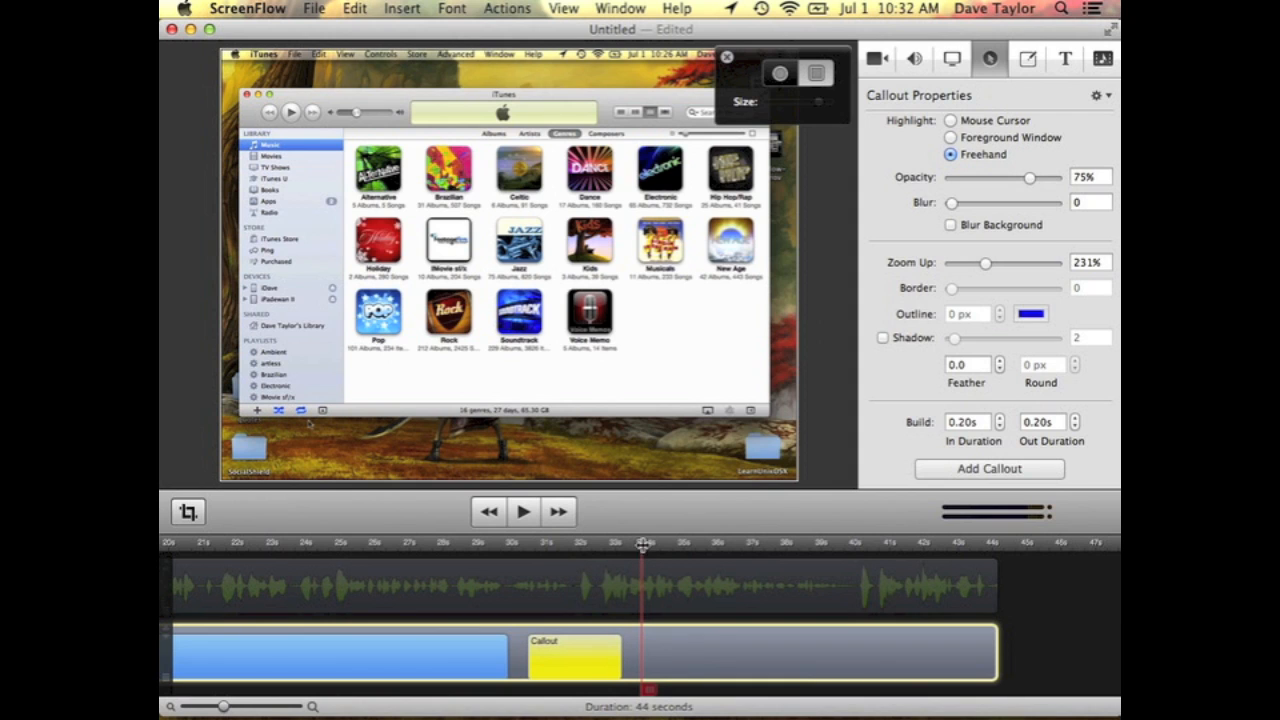
Play the recording from about 32.5 s to check the end of the shortened shuffle and repeat callout
left_click(621, 580)
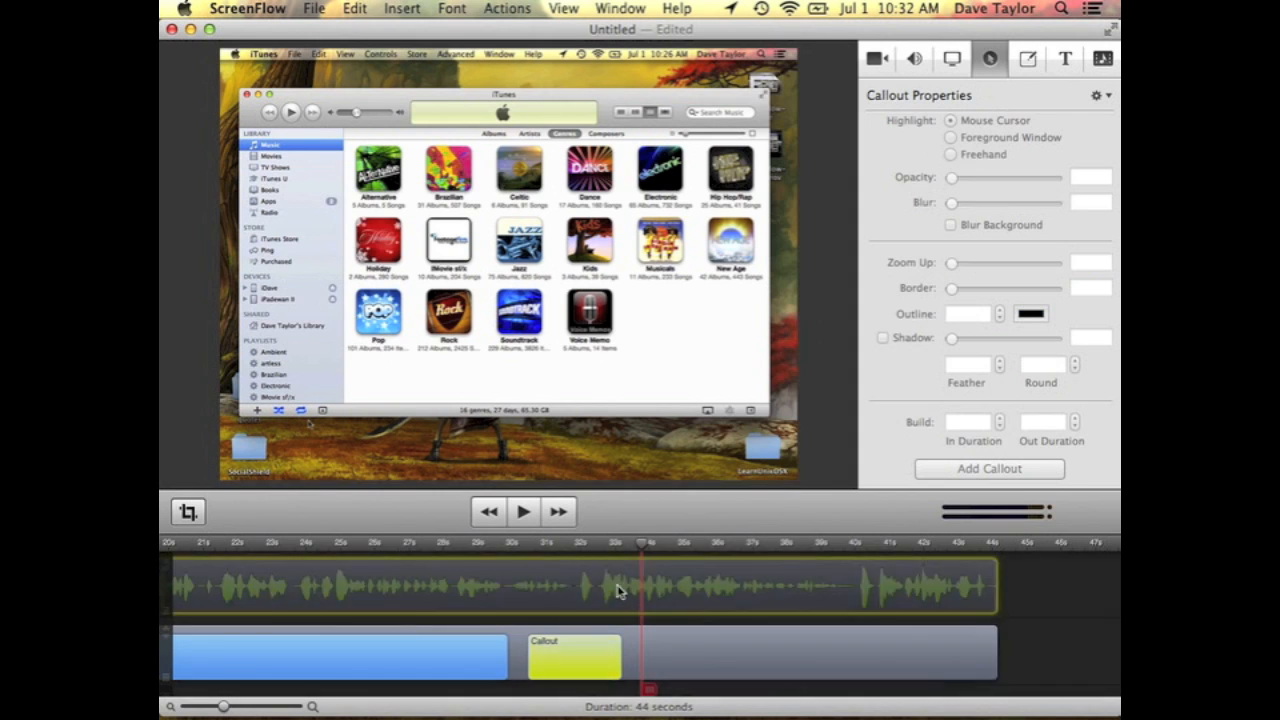
left_click(597, 543)
key("space")
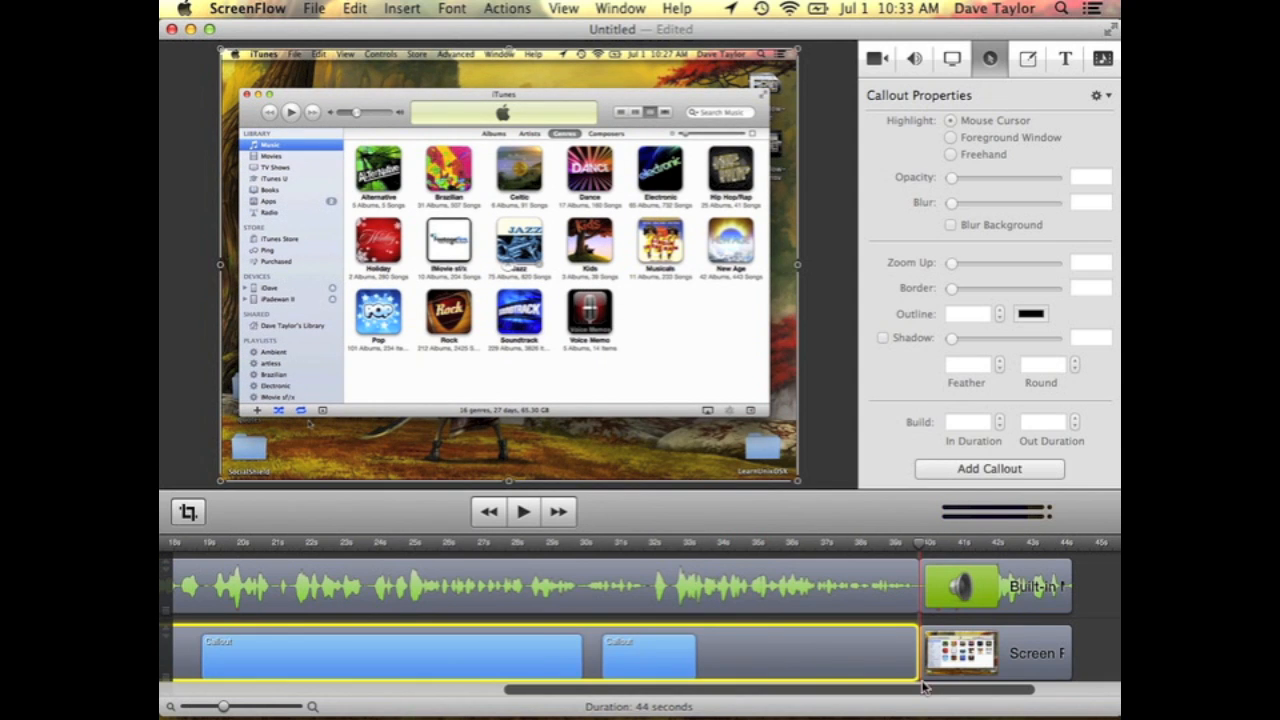
Save the project on the Desktop as itunes-genres
left_click(315, 8)
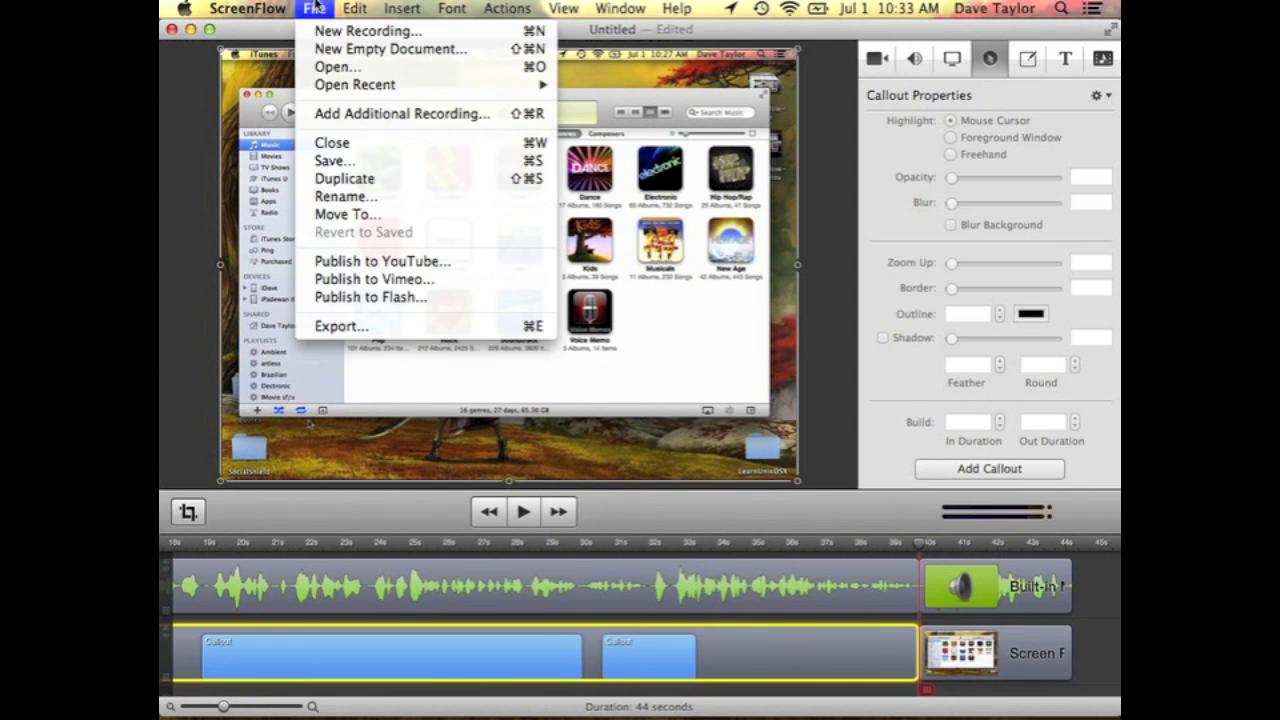
left_click(333, 160)
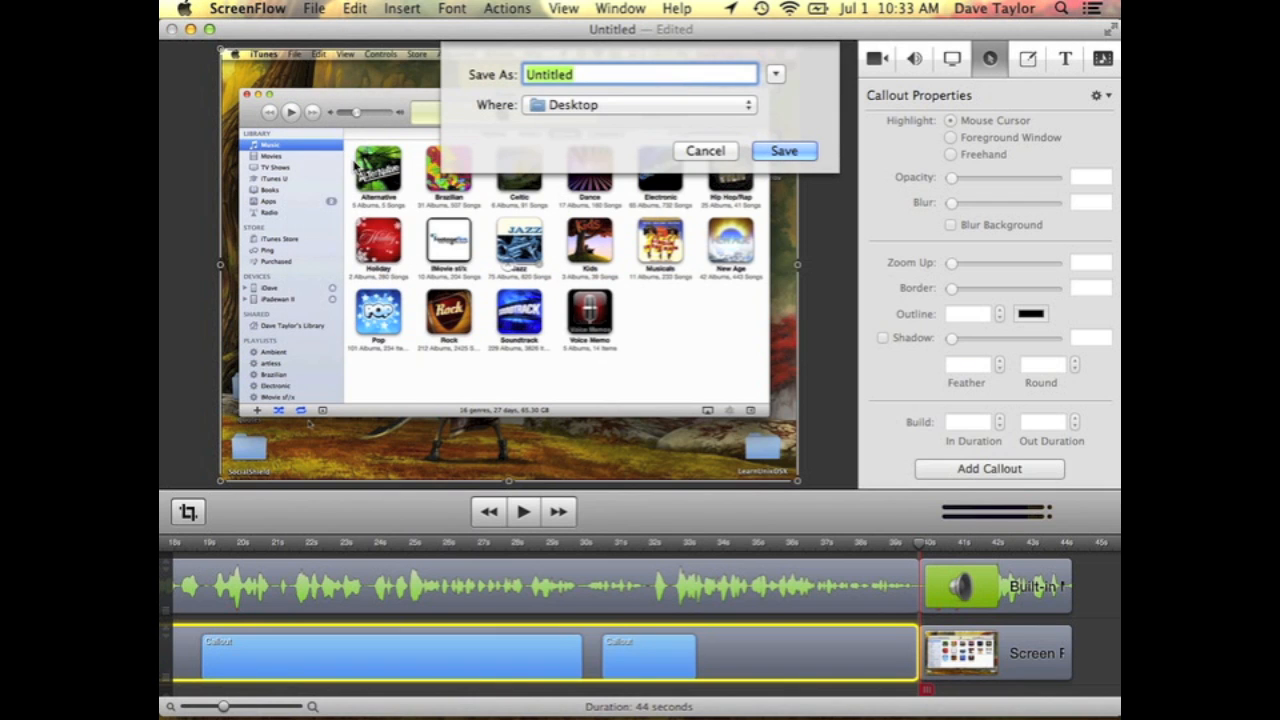
type("itunes-genres")
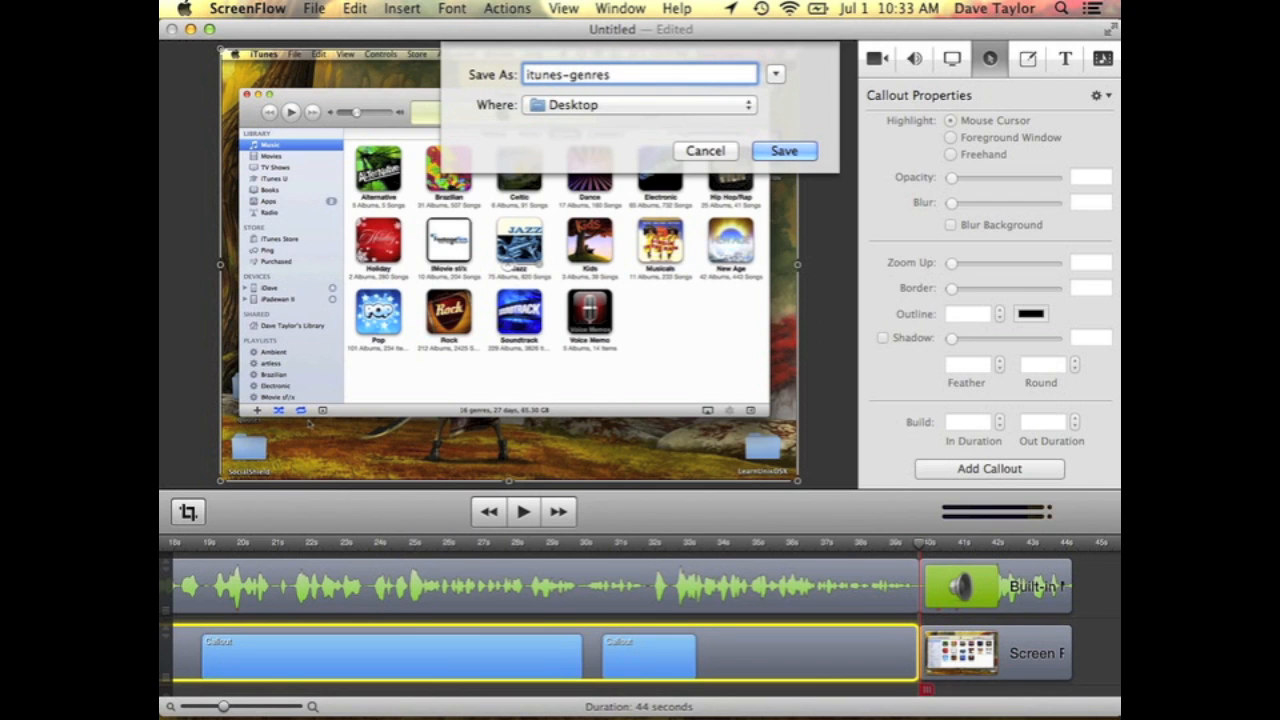
key("Return")
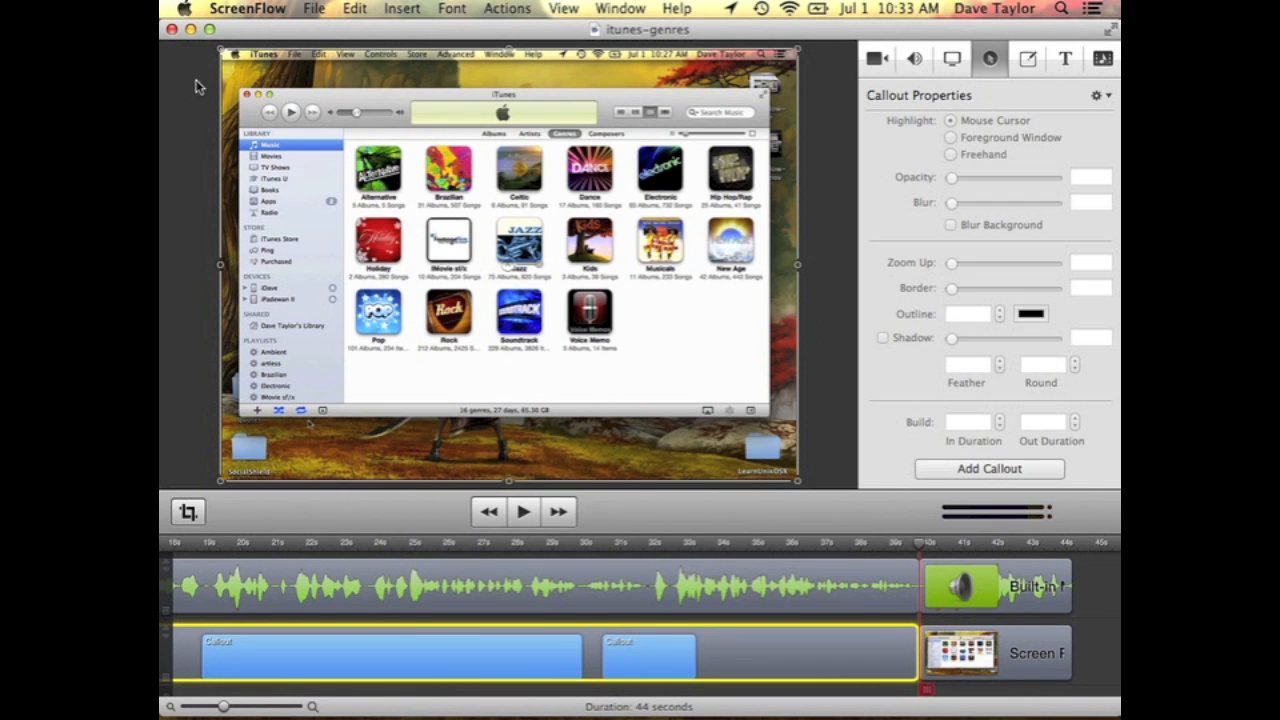
Clear the project and iTunes windows off the desktop and reopen the itunes-genres project from its desktop file
left_click(190, 29)
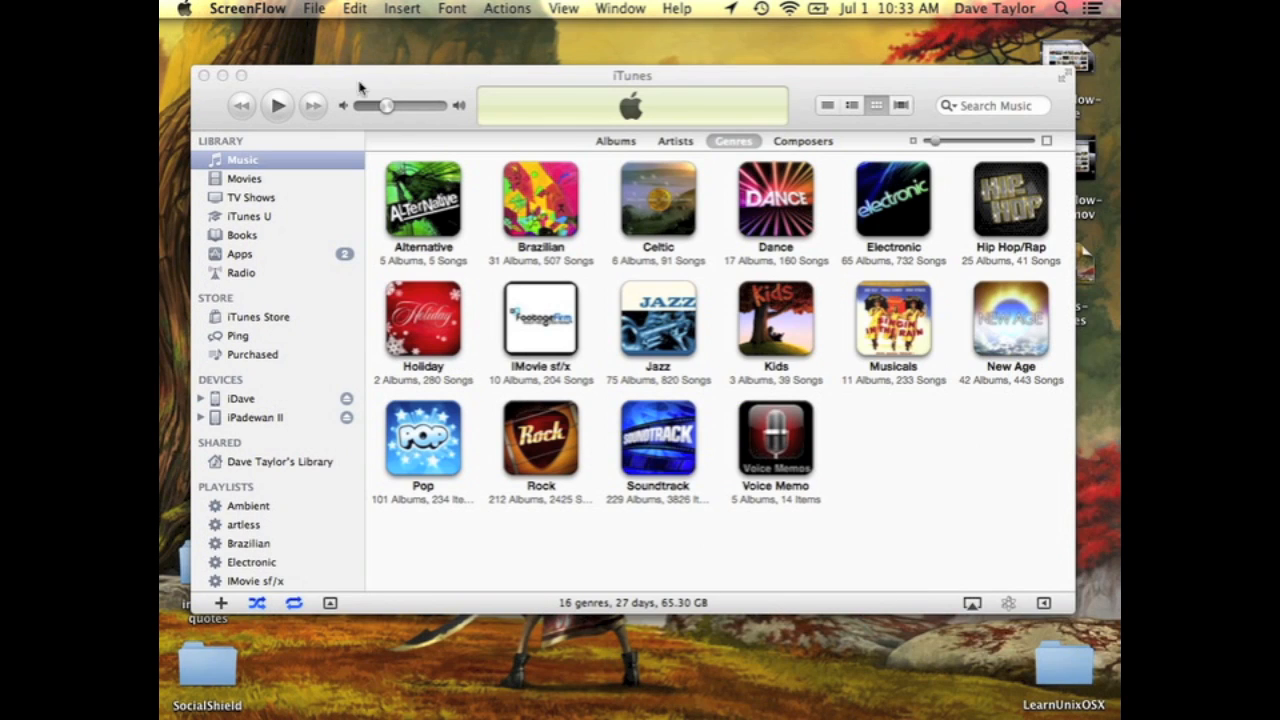
left_click(203, 76)
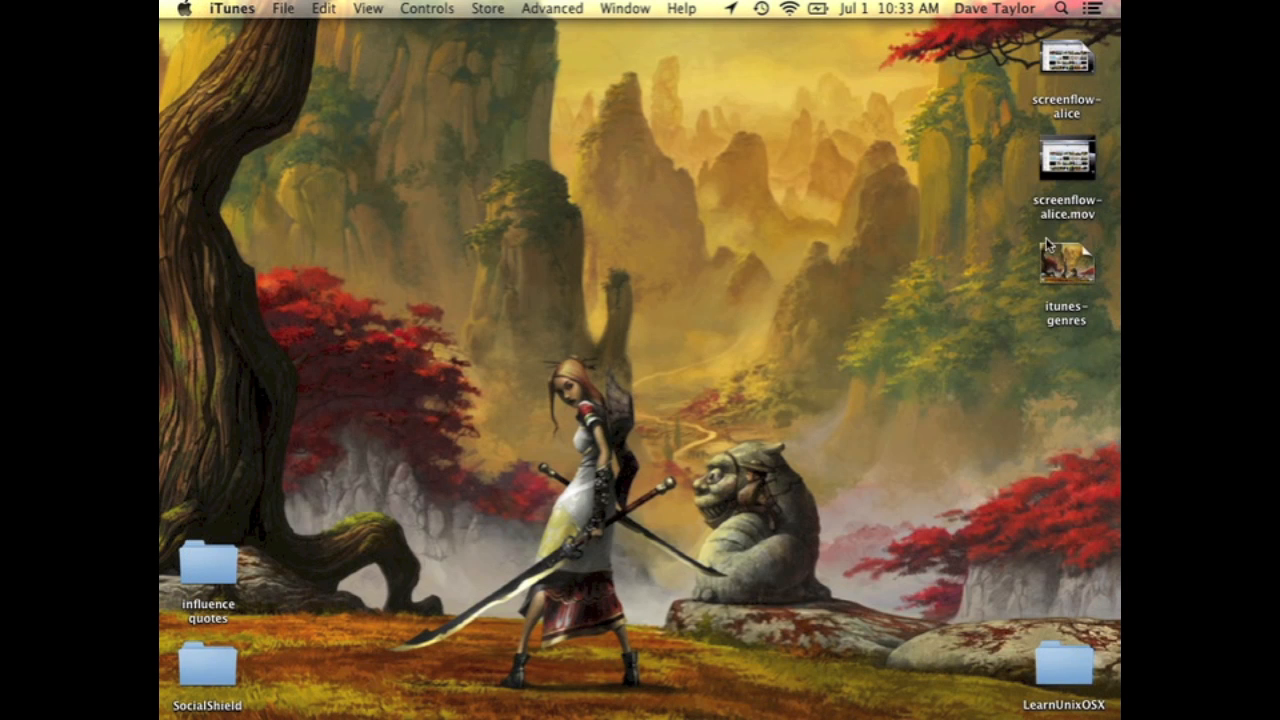
left_click(1078, 262)
double_click(1078, 262)
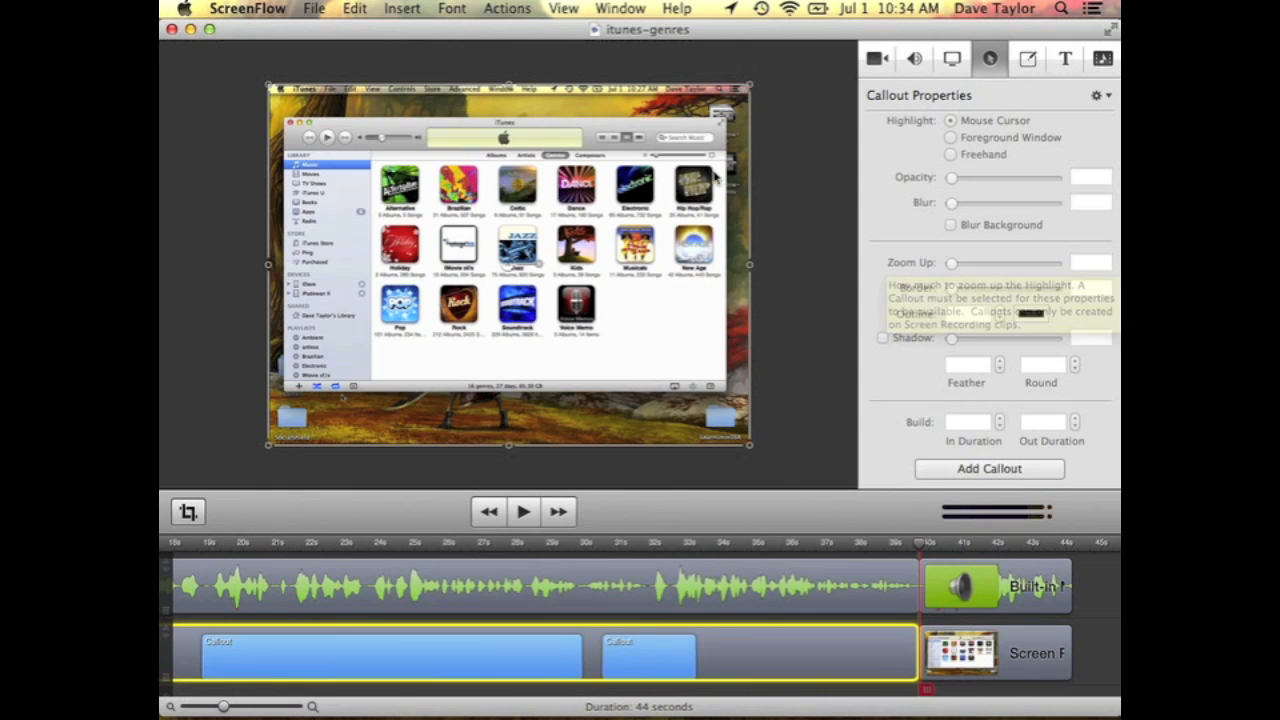
Export the project to the Desktop as itunes-genres.mov with the Web - High preset, scaled by 100% to 1024 x 768
left_click(319, 7)
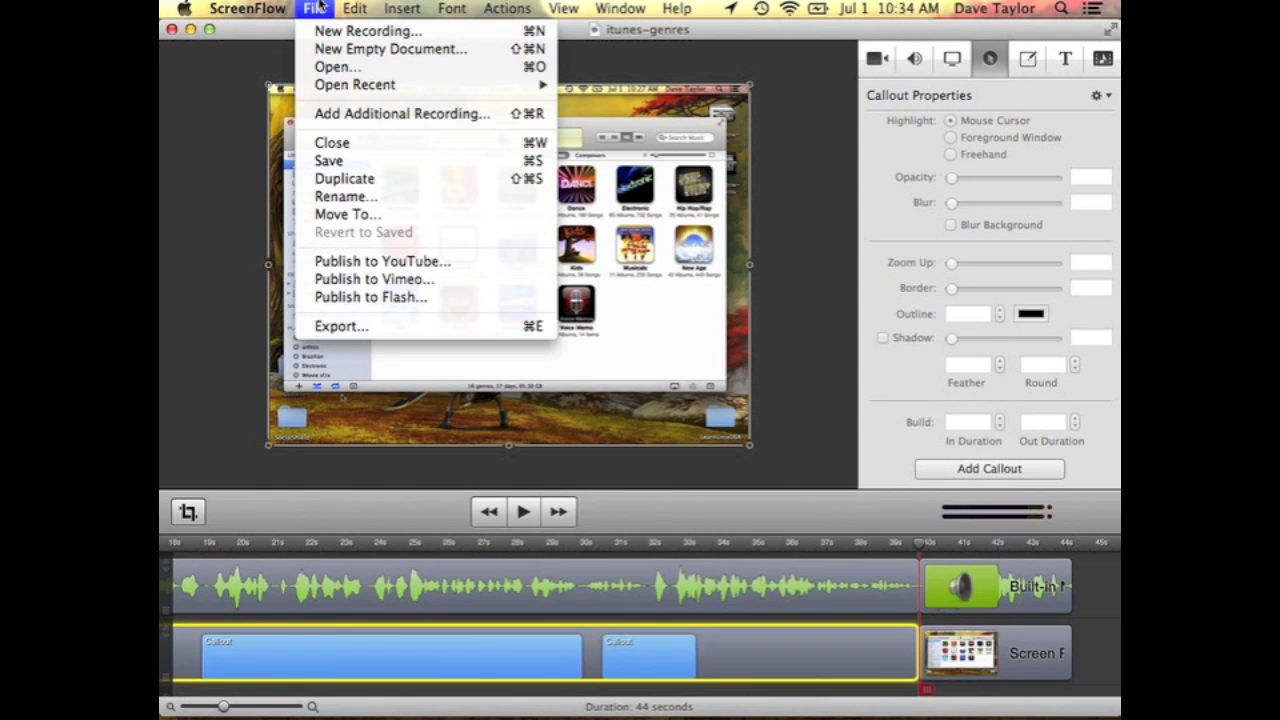
left_click(366, 327)
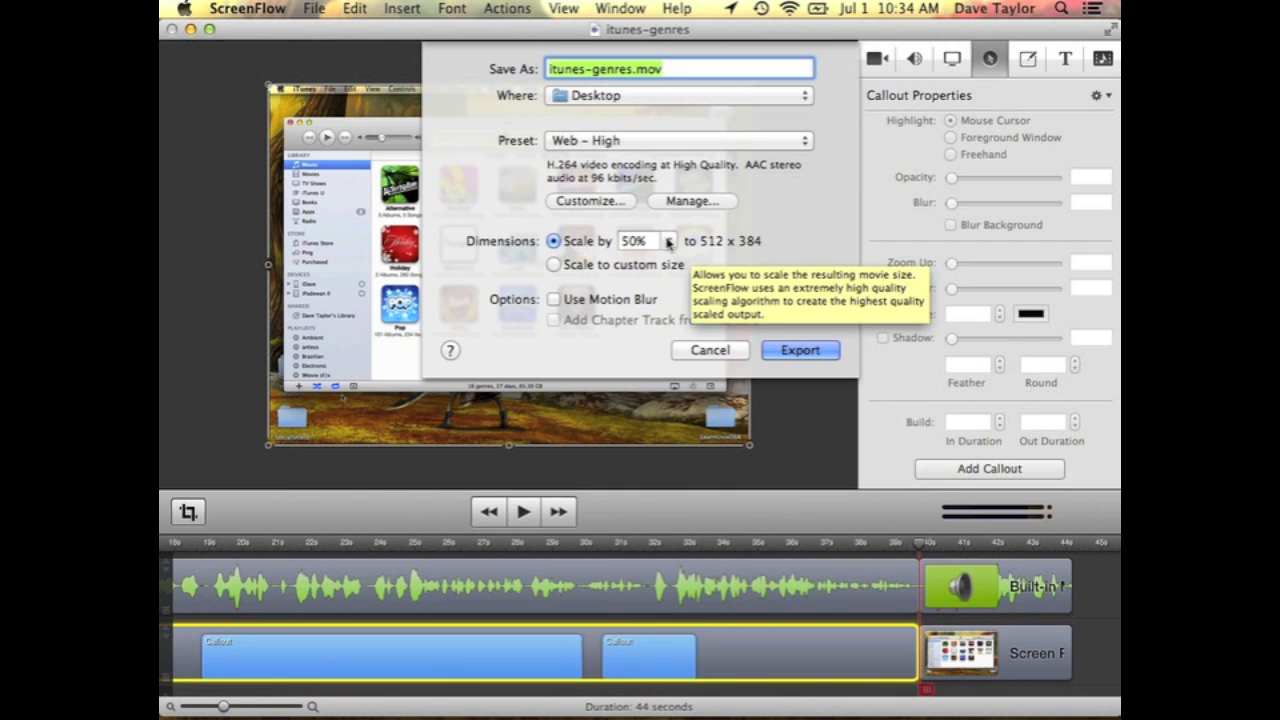
left_click(669, 242)
left_click(648, 261)
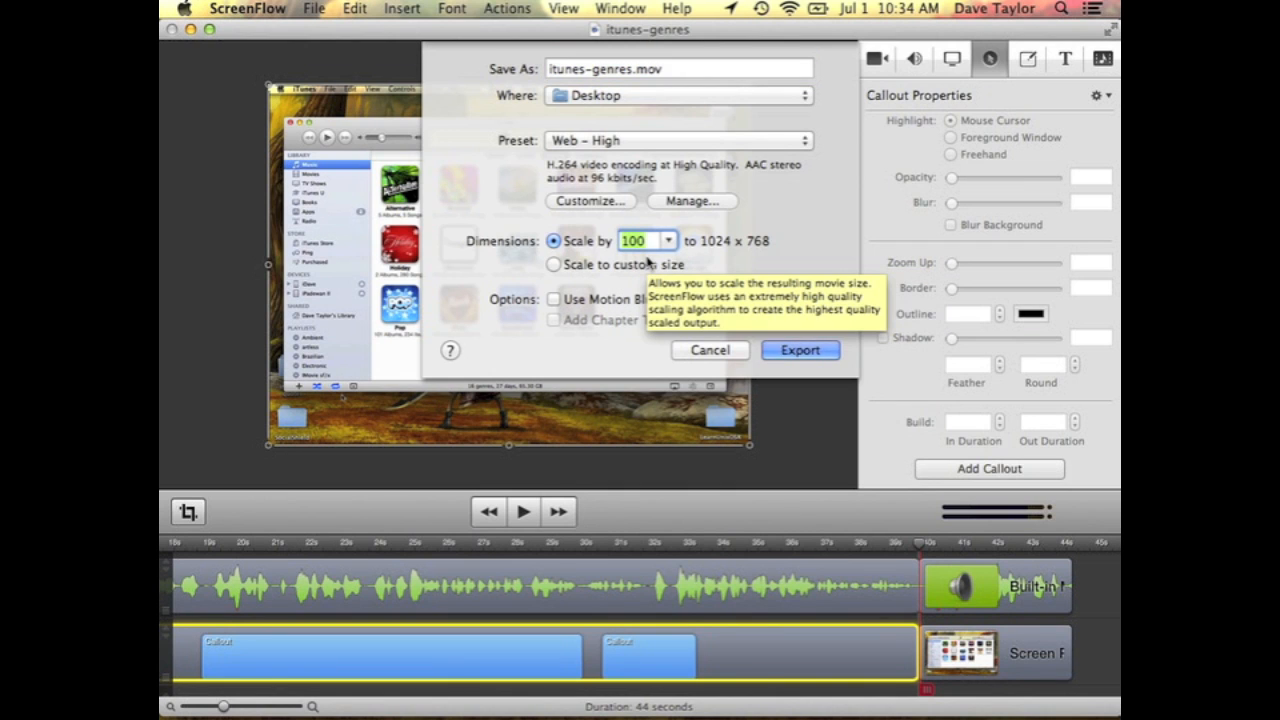
left_click(803, 350)
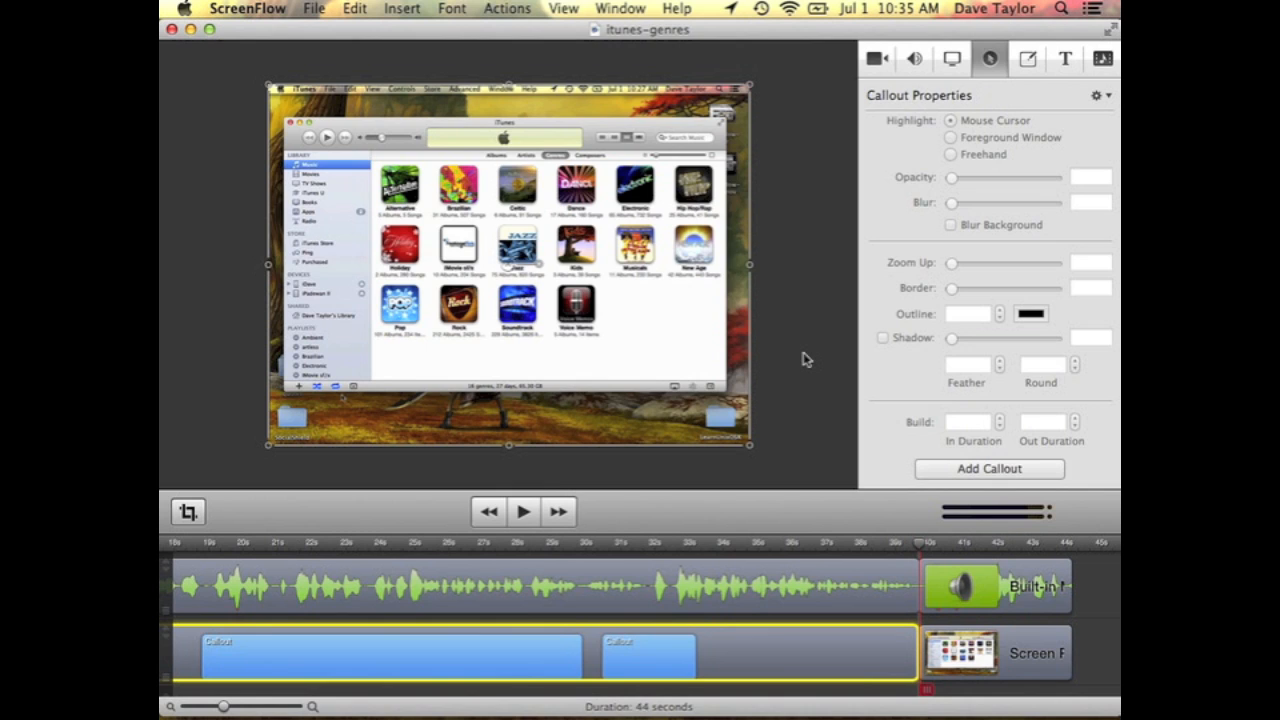
Hide ScreenFlow, switch to Finder and move the exported itunes-genres.mov directly below the itunes-genres project file on the desktop
key("super+h")
left_click(1059, 403)
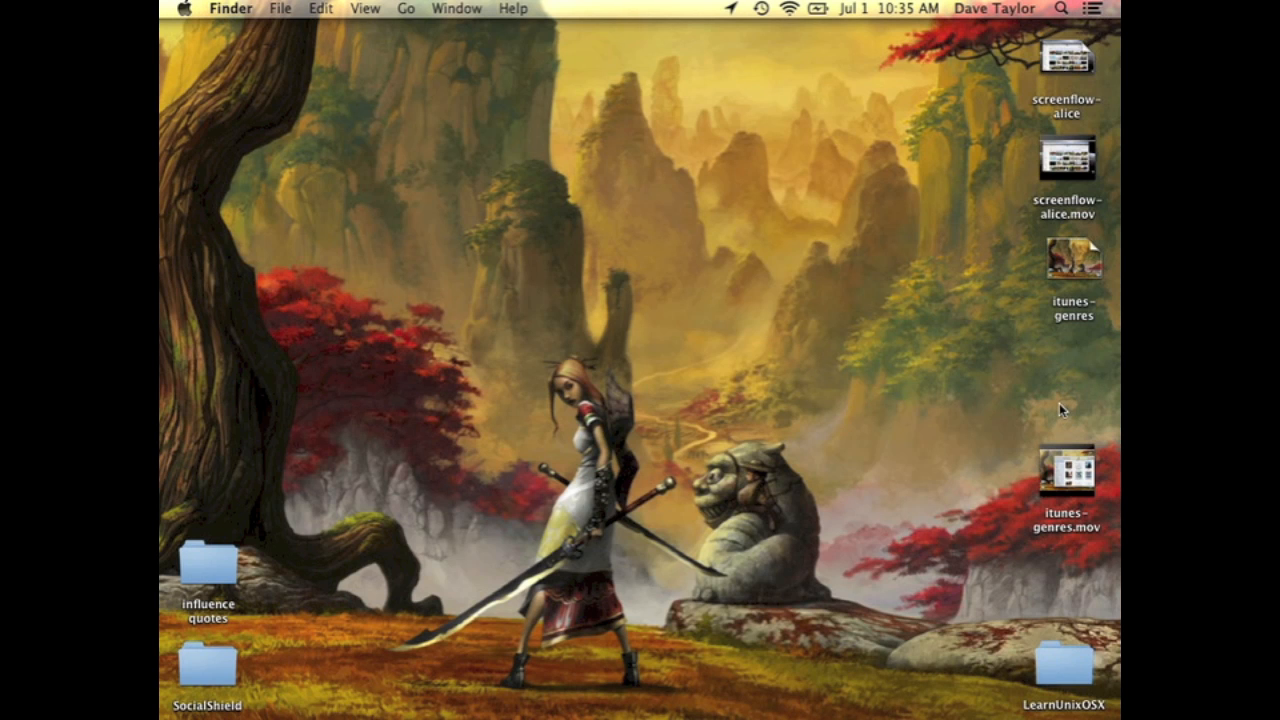
left_click_drag(1066, 468, 1087, 345)
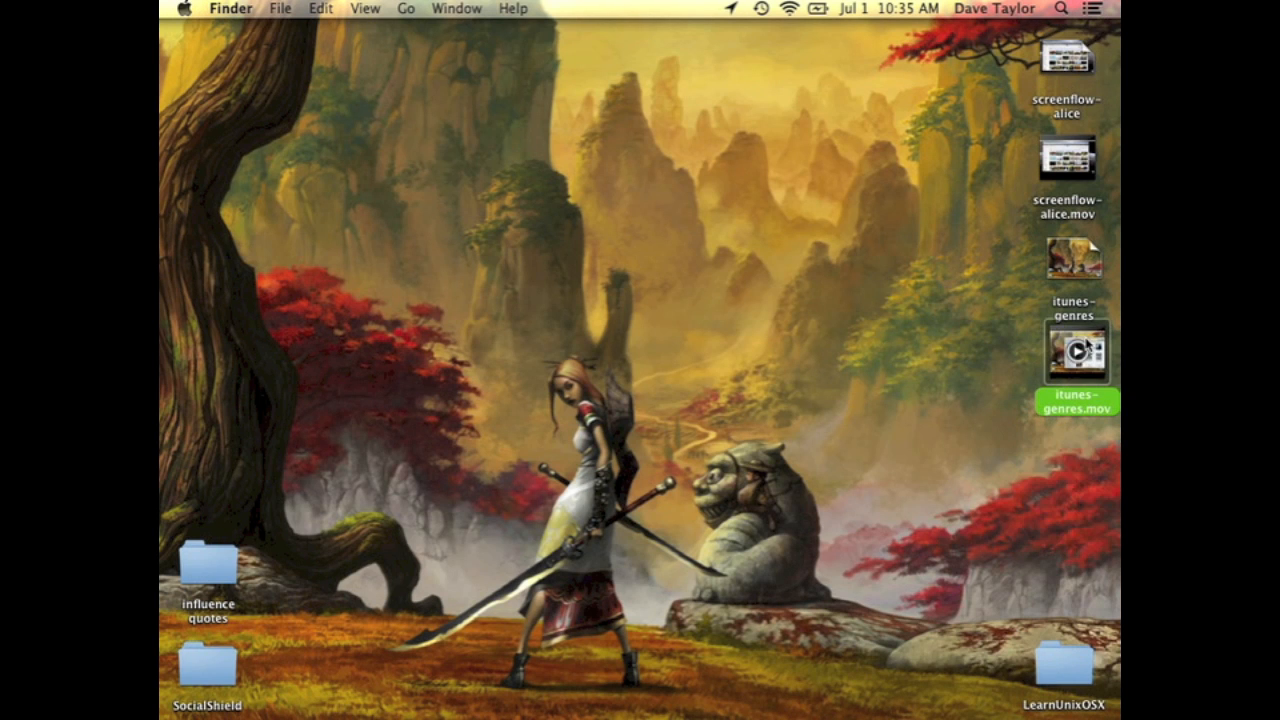
Play itunes-genres.mov in a Quick Look preview moved clear of the desktop files, and close the preview
key("space")
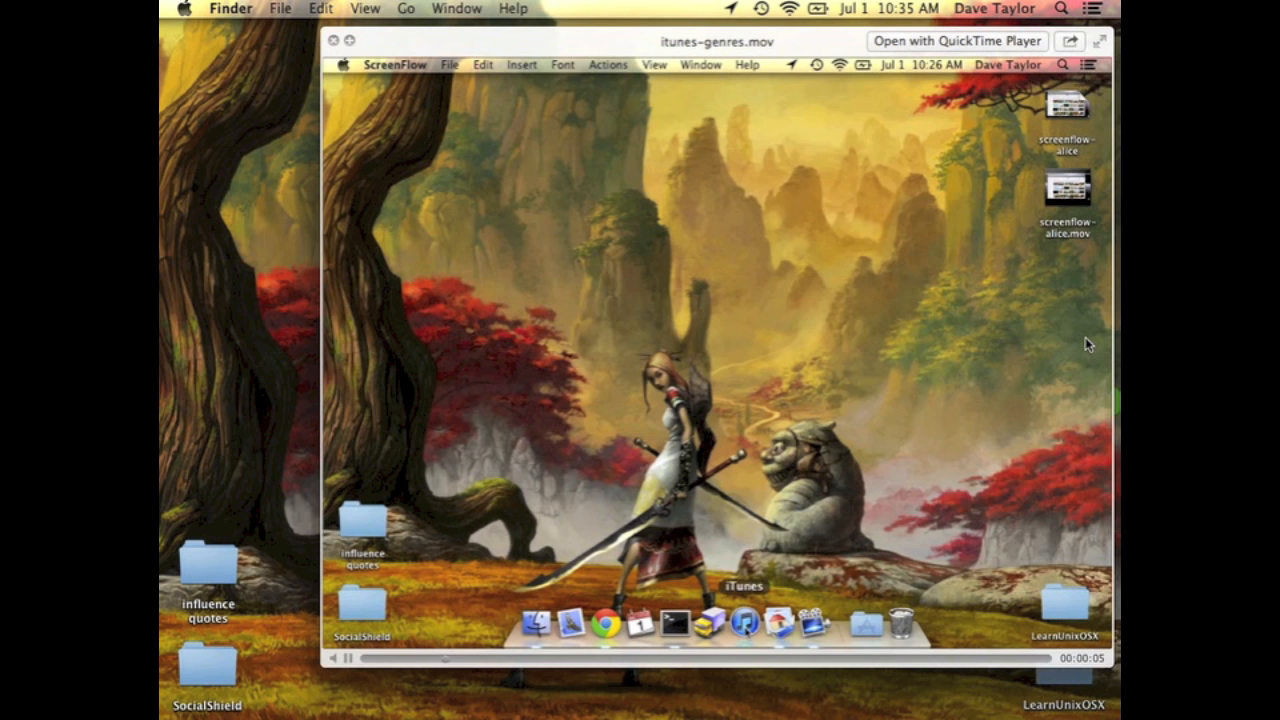
left_click(890, 8)
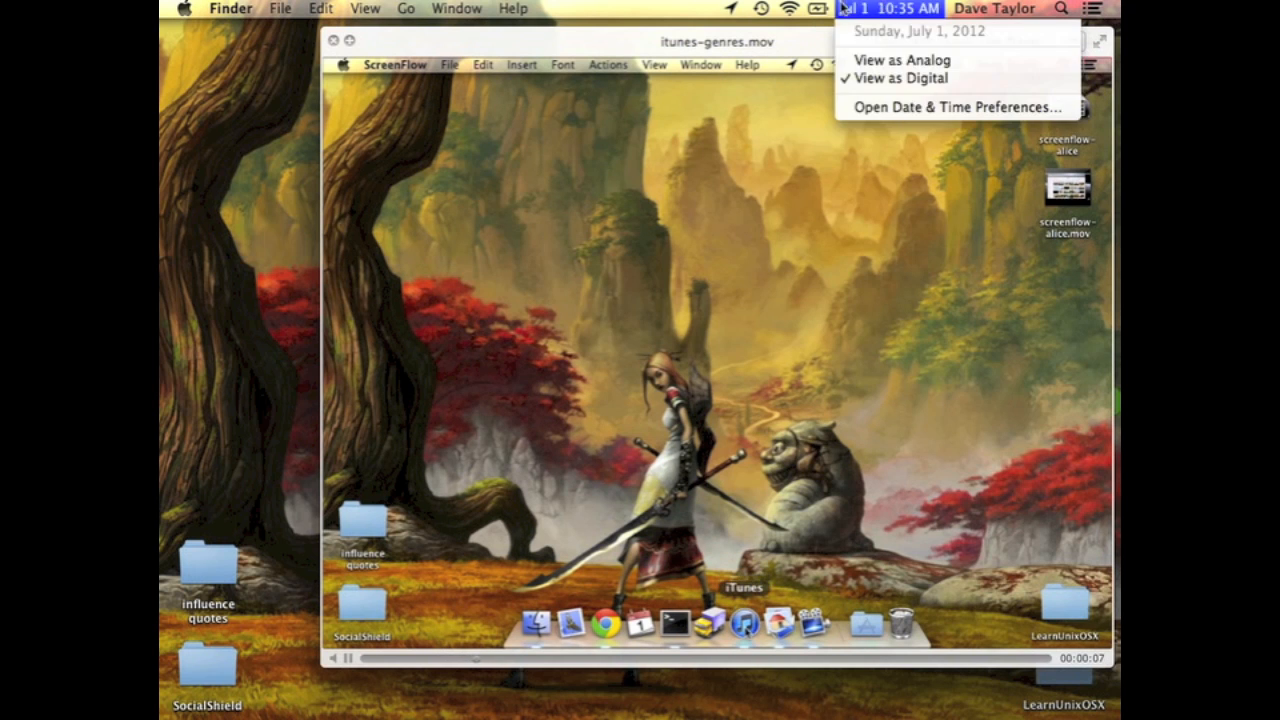
left_click_drag(778, 40, 663, 40)
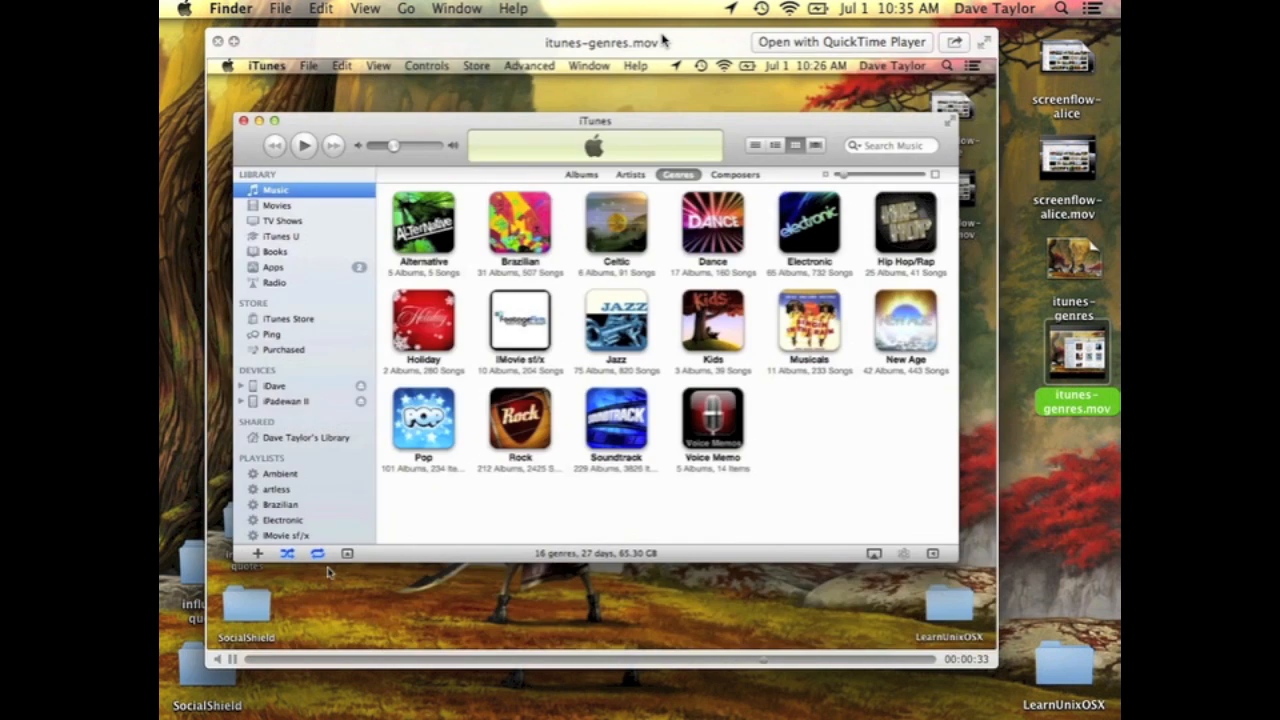
key("space")
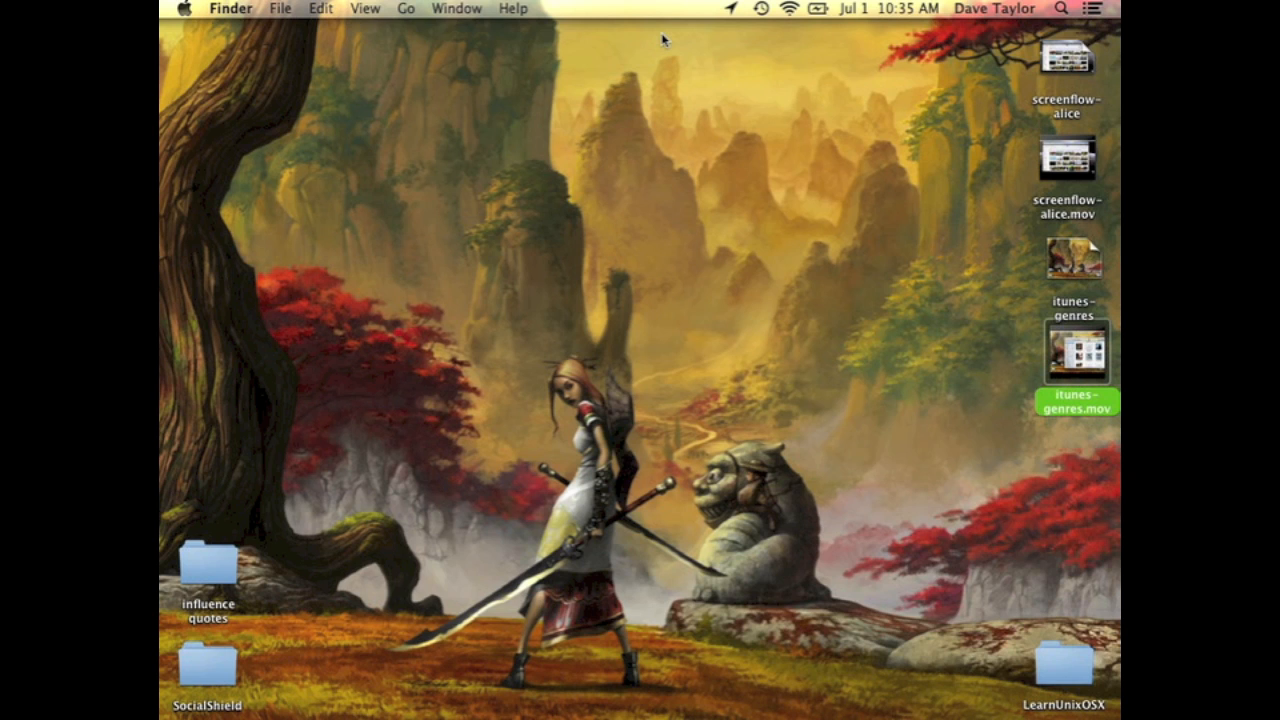